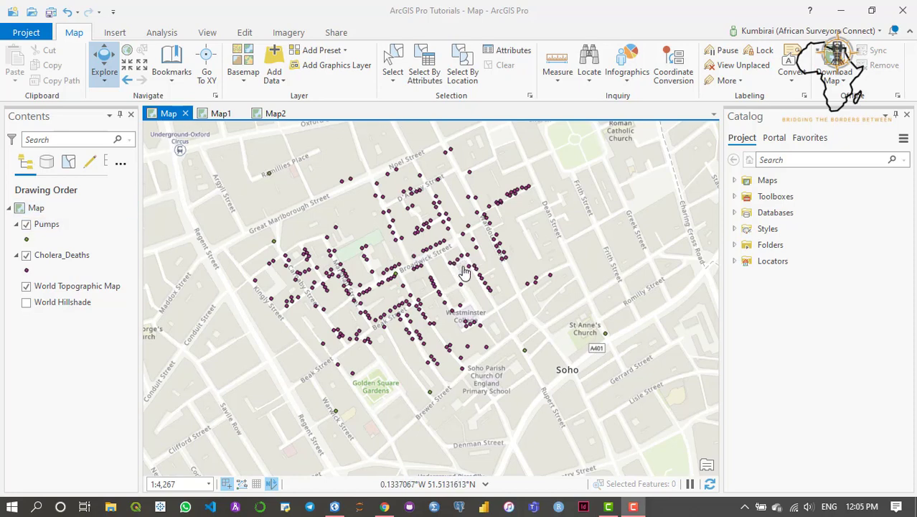
- Look through the Map, Map1 and Map2 views to review their layers, and return to Map
{"action": "left_click_drag", "start_coordinate": [462, 274], "coordinate": [459, 287]}
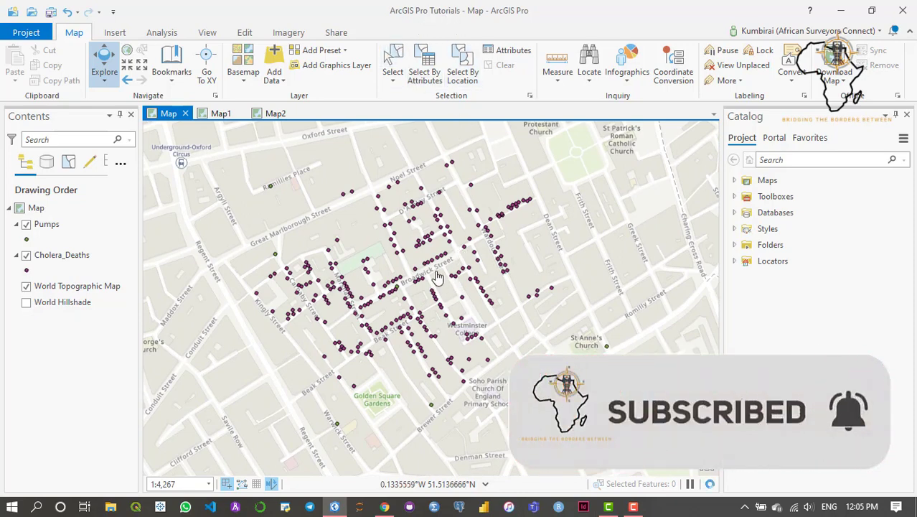
{"action": "left_click_drag", "start_coordinate": [440, 280], "coordinate": [437, 281]}
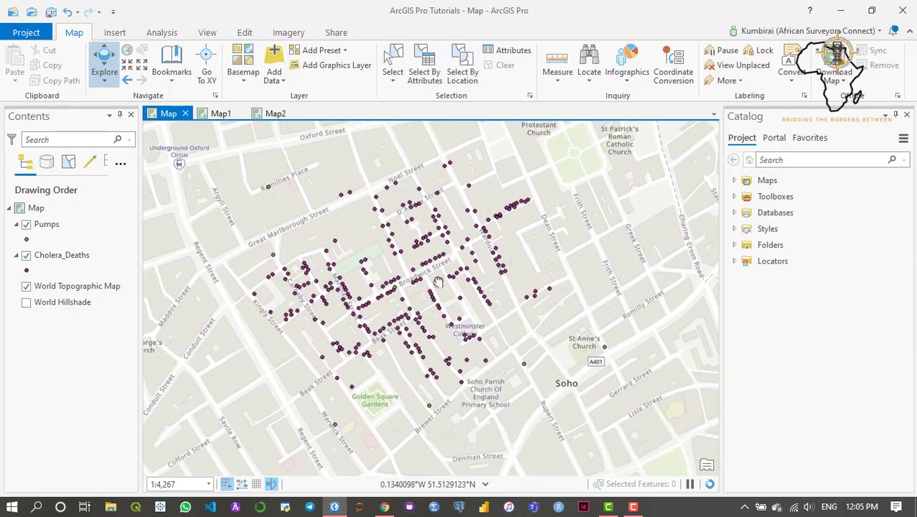
{"action": "left_click", "coordinate": [214, 116]}
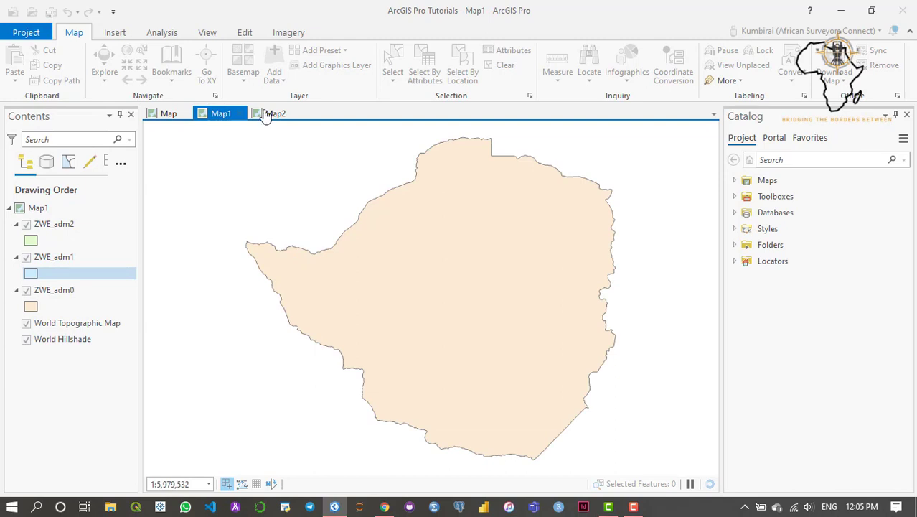
{"action": "left_click", "coordinate": [269, 113]}
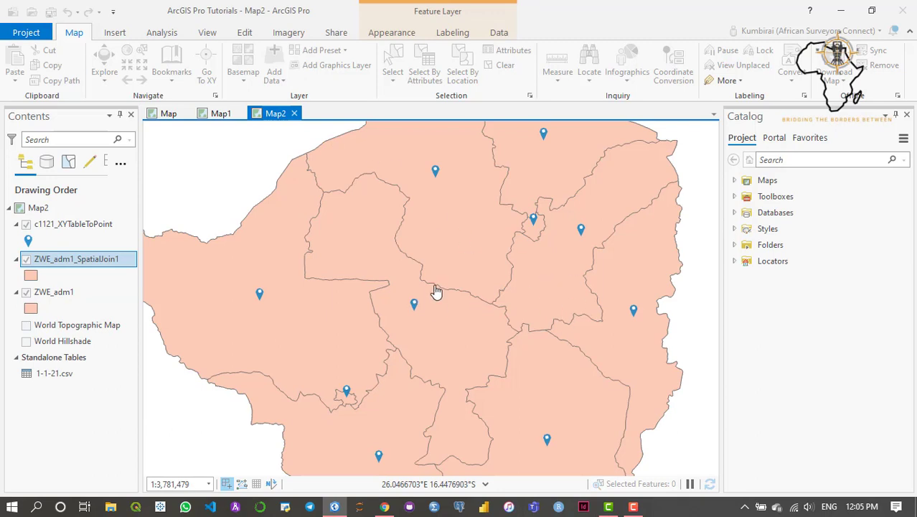
{"action": "left_click", "coordinate": [164, 117]}
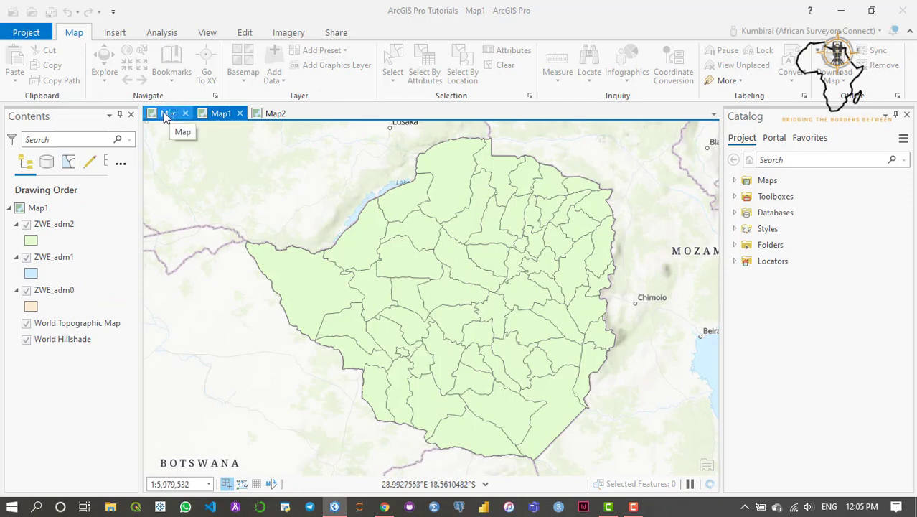
{"action": "left_click", "coordinate": [165, 116]}
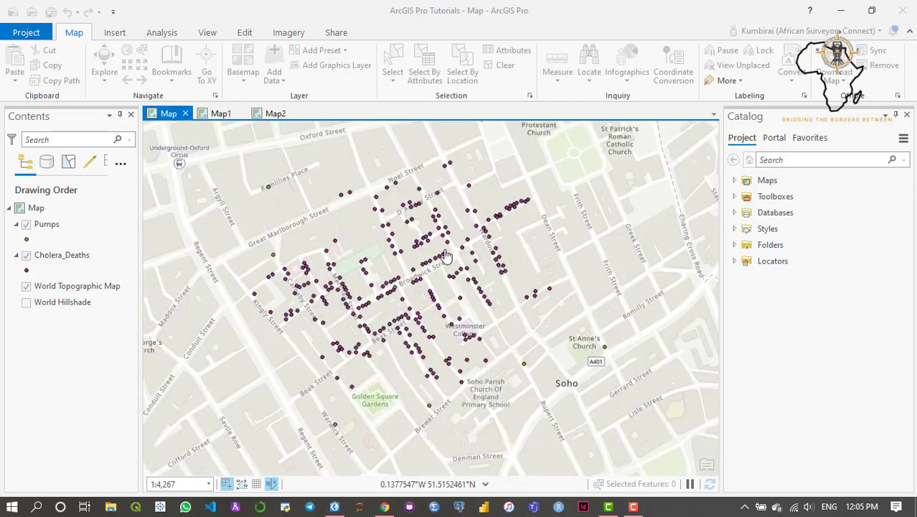
- Open the symbology of the Pumps layer, browse the primary symbology types and choose Single Symbol
{"action": "left_click", "coordinate": [42, 227]}
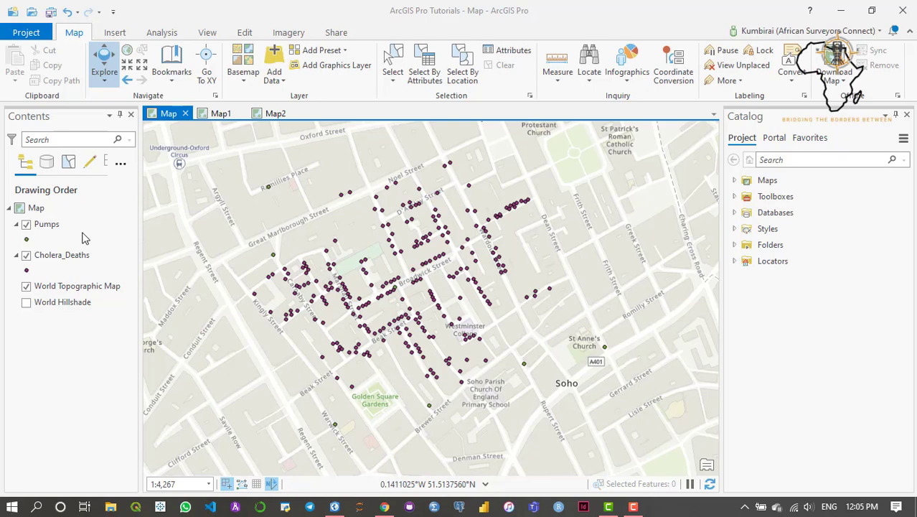
{"action": "left_click", "coordinate": [49, 227]}
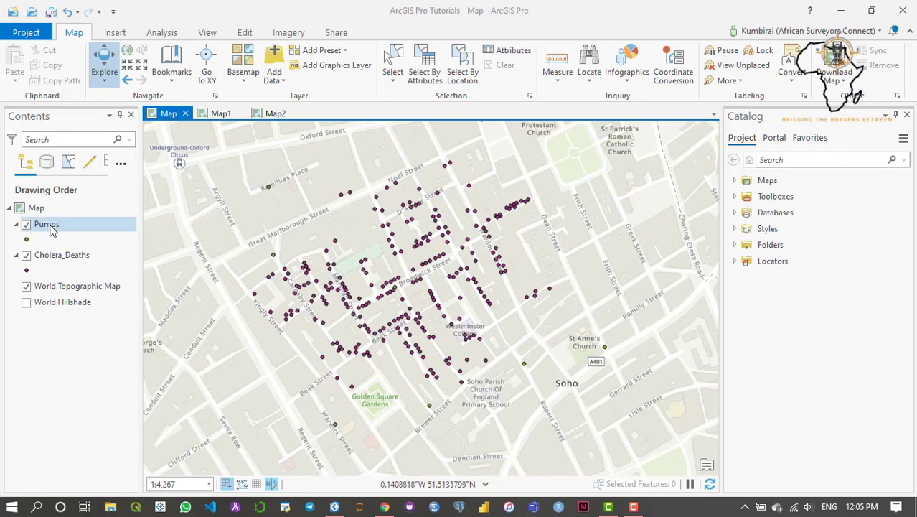
{"action": "right_click", "coordinate": [51, 230]}
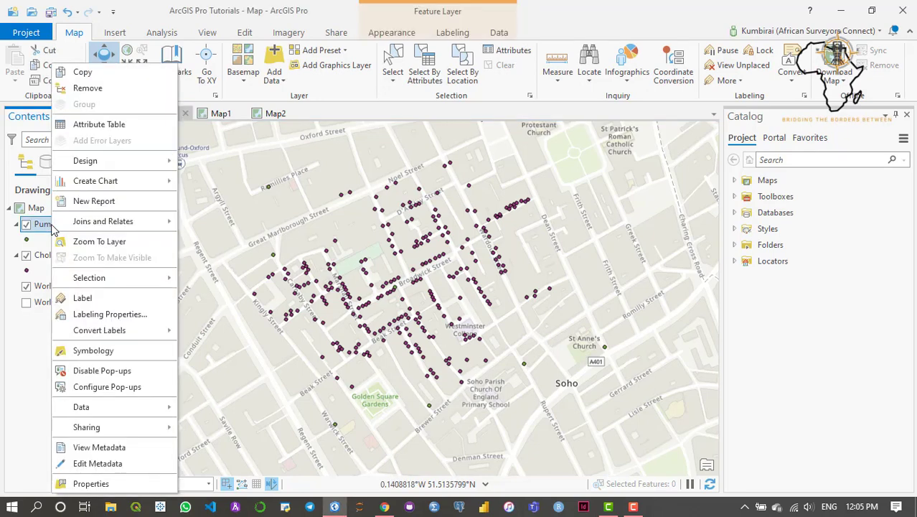
{"action": "left_click", "coordinate": [108, 351]}
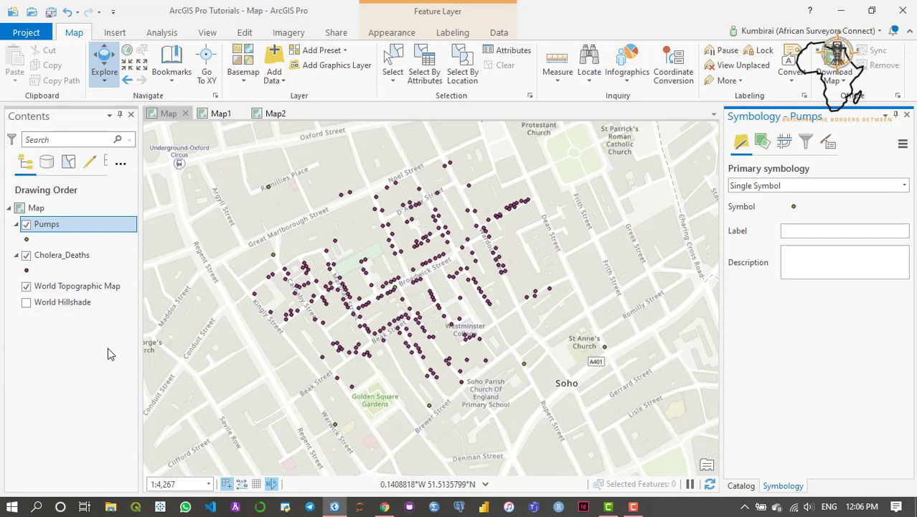
{"action": "left_click", "coordinate": [904, 188]}
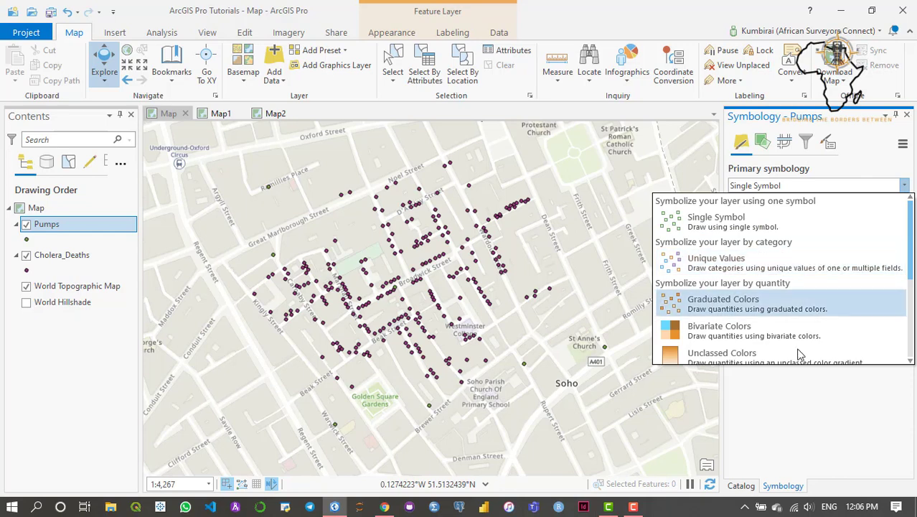
{"action": "scroll", "coordinate": [809, 315], "scroll_direction": "down", "scroll_amount": 3}
{"action": "scroll", "coordinate": [778, 298], "scroll_direction": "up", "scroll_amount": 4}
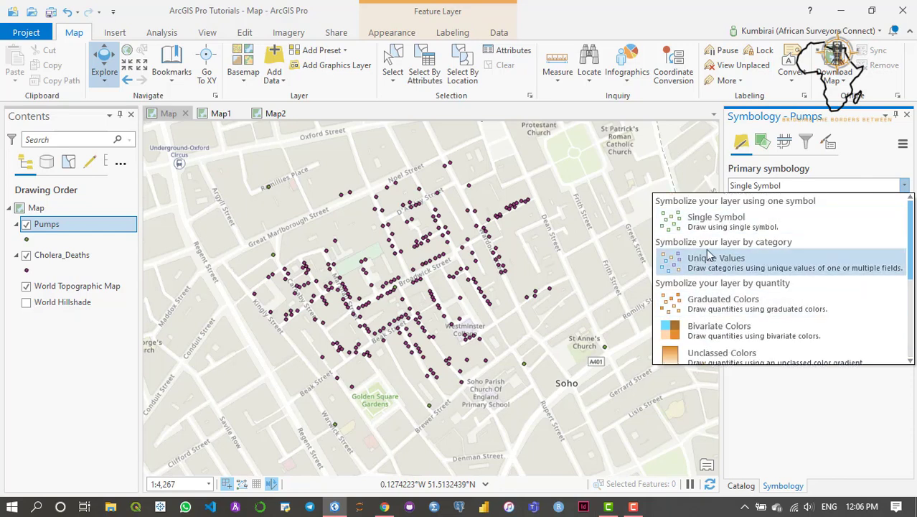
{"action": "left_click", "coordinate": [766, 224]}
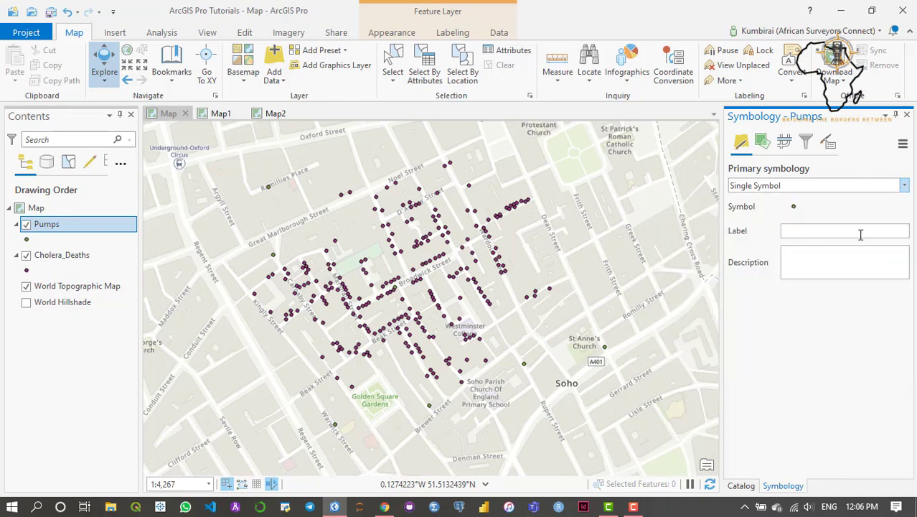
- Open the Pumps point symbol for formatting and search the symbol gallery for "pump"
{"action": "left_click", "coordinate": [794, 208]}
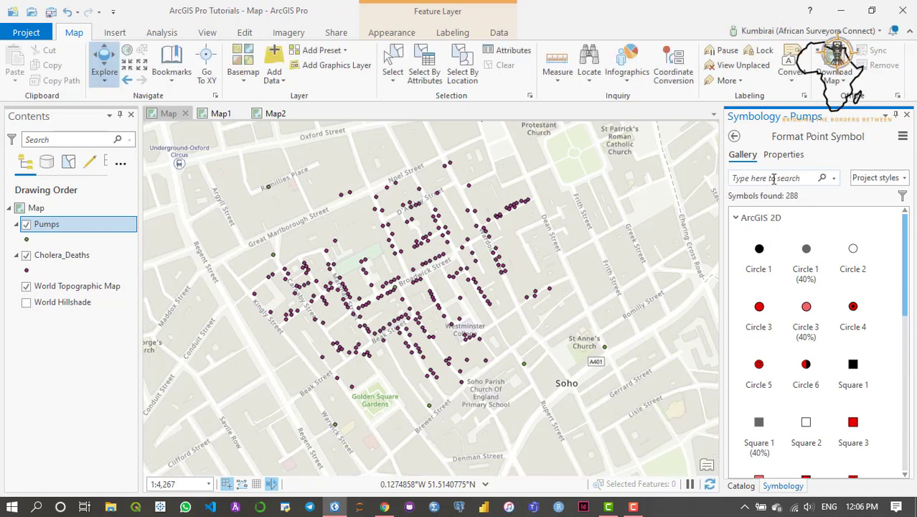
{"action": "left_click", "coordinate": [774, 179]}
{"action": "type", "text": "pump"}
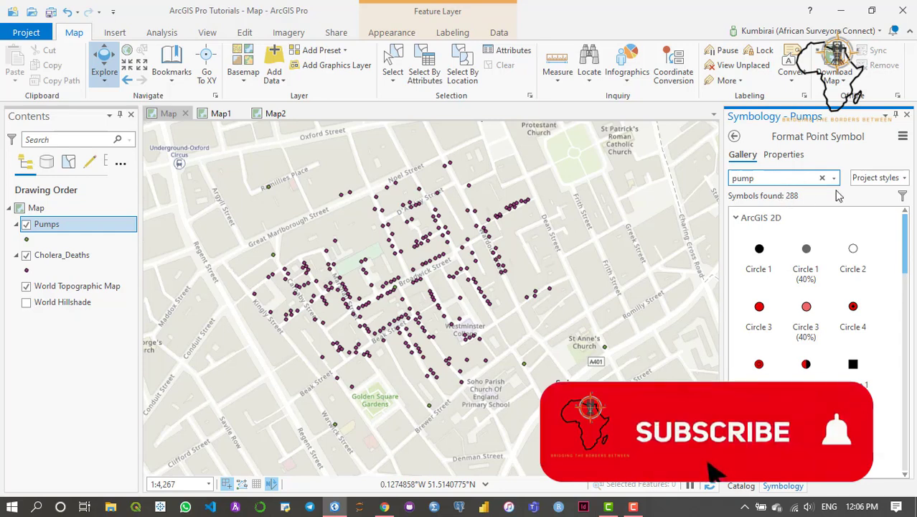
{"action": "key", "text": "Return"}
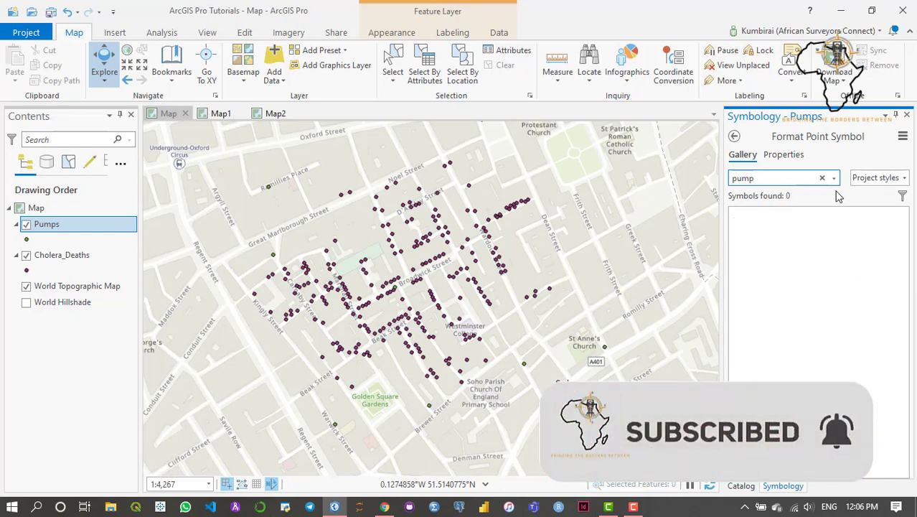
- Search the symbol gallery for "water" and assign the smallest Ferry symbol to the Pumps layer
{"action": "left_click_drag", "start_coordinate": [764, 178], "coordinate": [732, 184]}
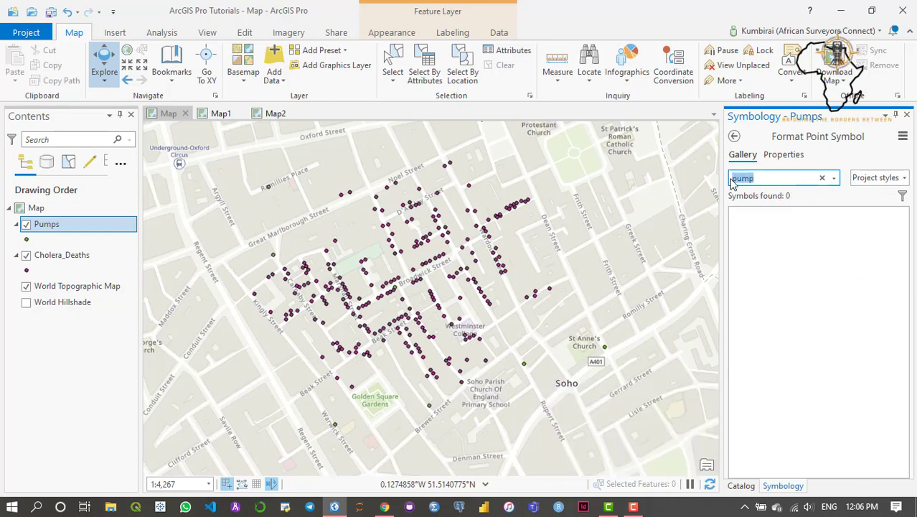
{"action": "key", "text": "BackSpace"}
{"action": "type", "text": "water"}
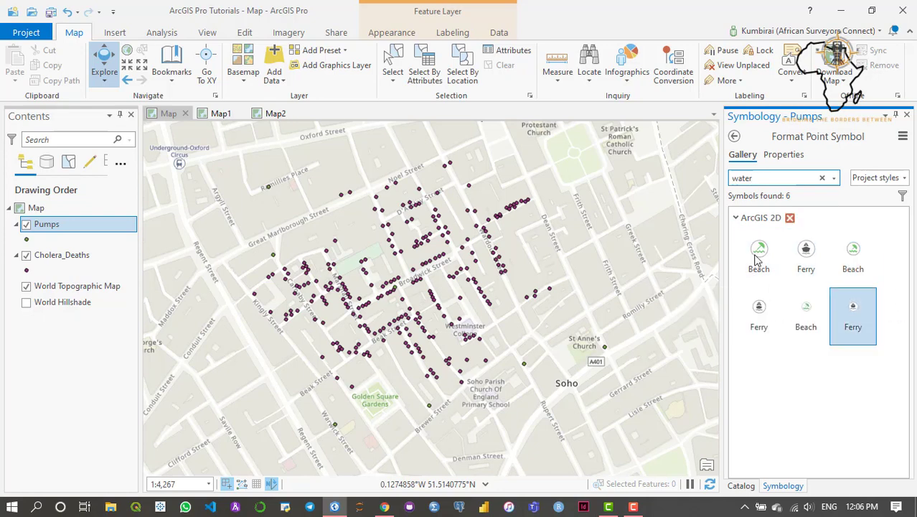
{"action": "left_click", "coordinate": [854, 311]}
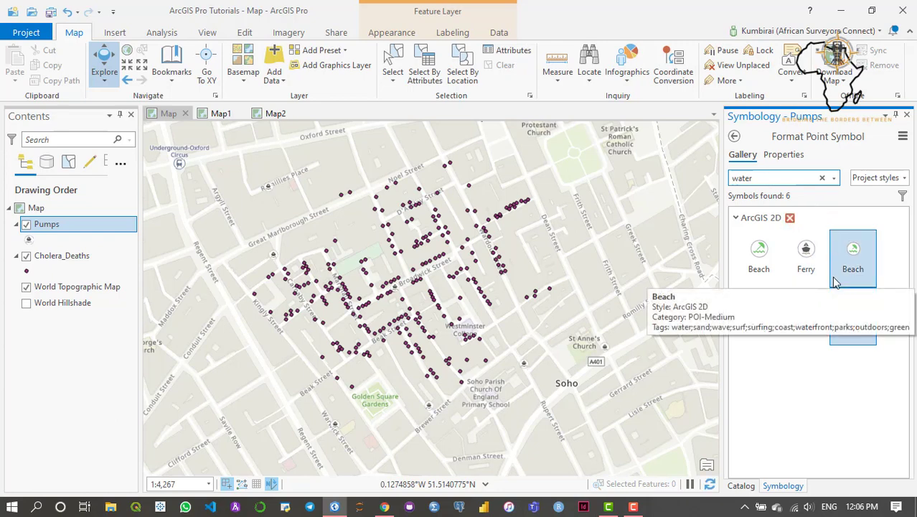
- Set the Pumps symbol size to 17 pt and apply it to the layer
{"action": "left_click", "coordinate": [788, 156]}
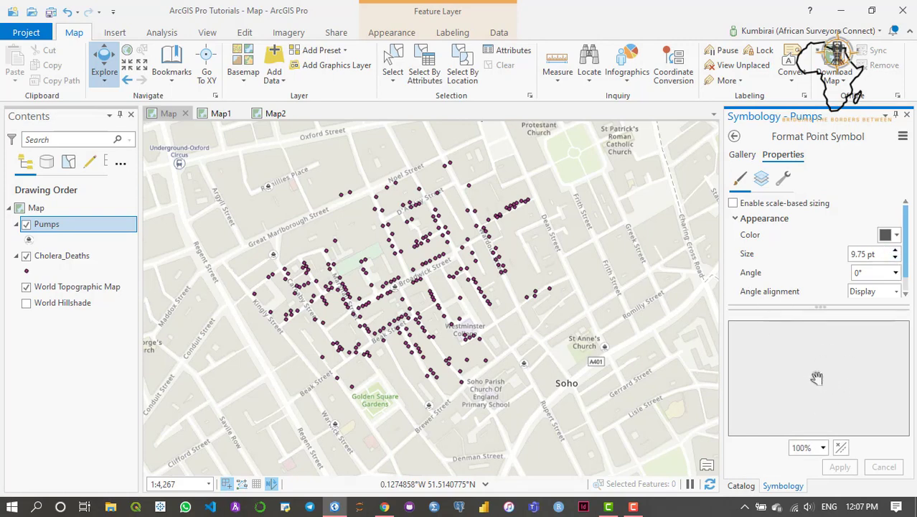
{"action": "left_click", "coordinate": [895, 252]}
{"action": "left_click", "coordinate": [894, 252]}
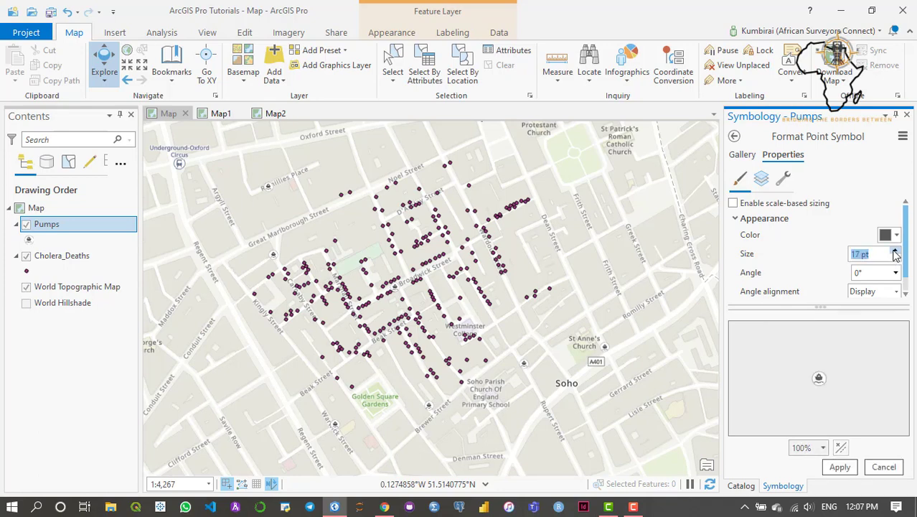
{"action": "left_click", "coordinate": [847, 470]}
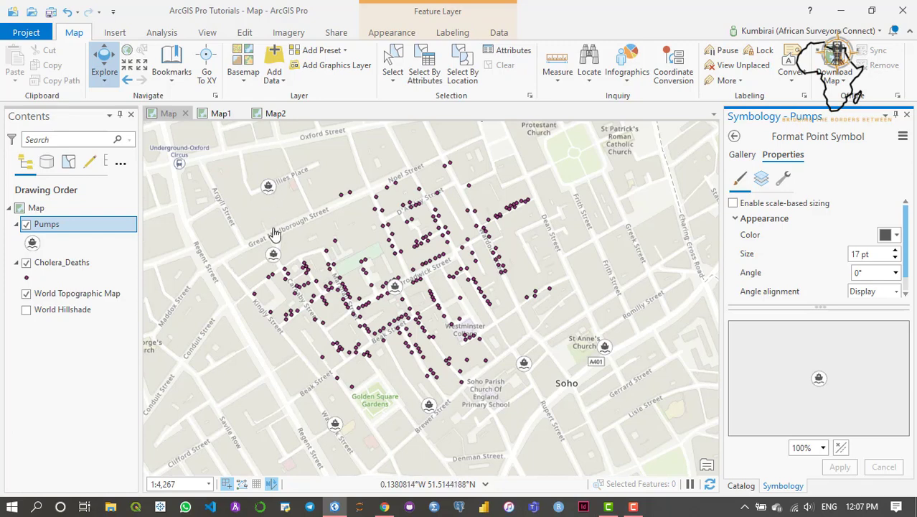
{"action": "left_click", "coordinate": [273, 257]}
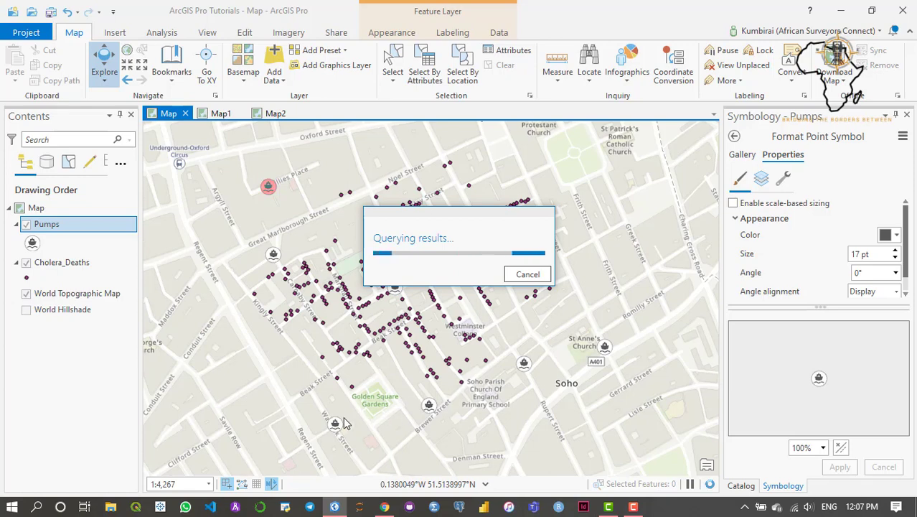
{"action": "left_click", "coordinate": [527, 274]}
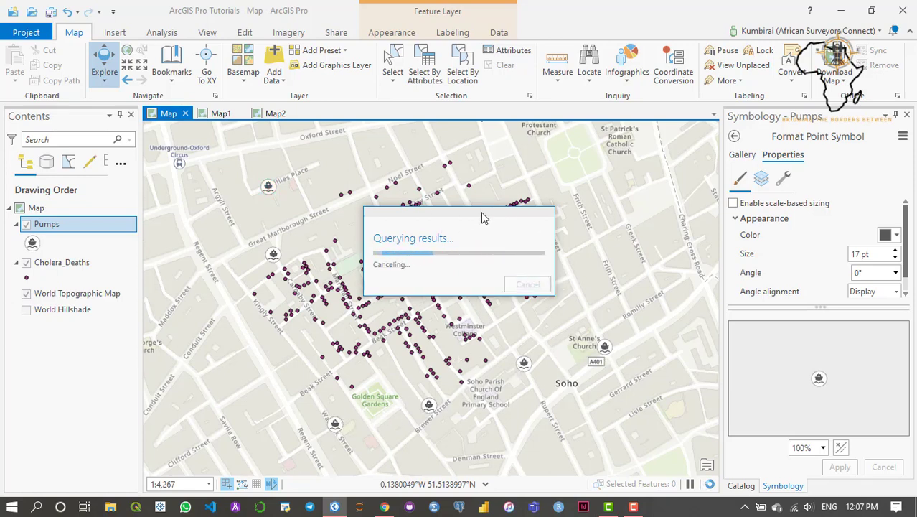
{"action": "left_click_drag", "start_coordinate": [482, 217], "coordinate": [480, 237]}
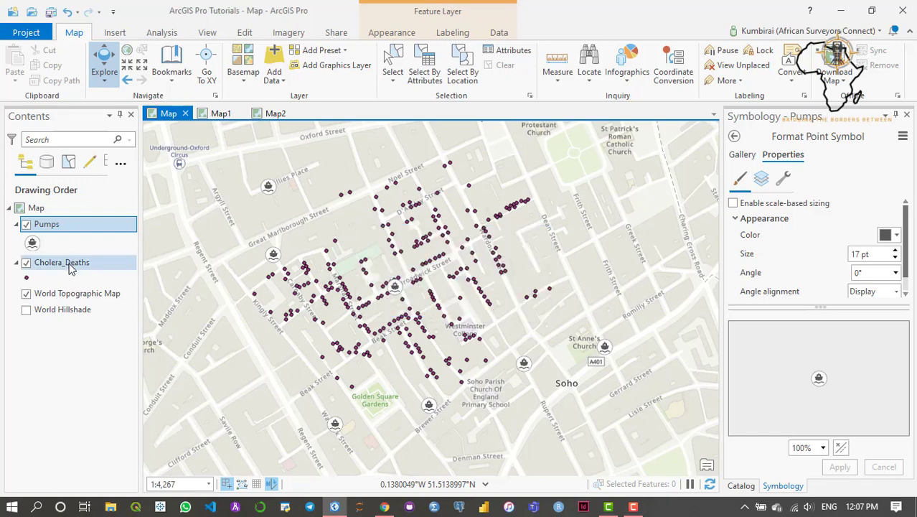
- Change the Cholera_Deaths point symbol to bright red at 5 pt, apply it, and close the symbology settings
{"action": "left_click", "coordinate": [68, 263]}
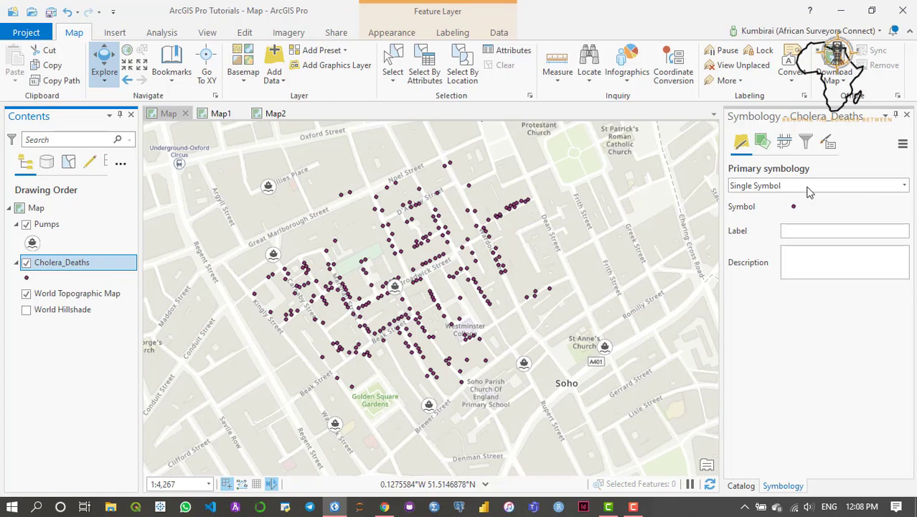
{"action": "left_click", "coordinate": [795, 208]}
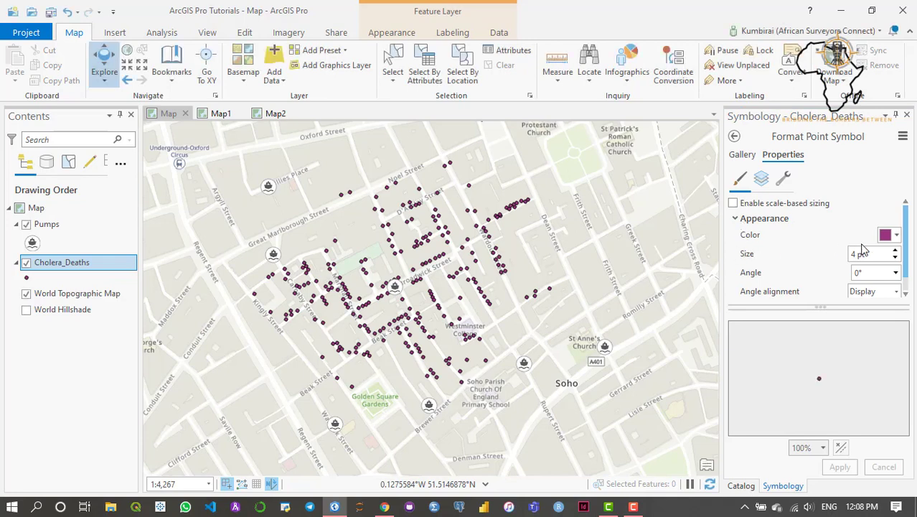
{"action": "left_click", "coordinate": [894, 237]}
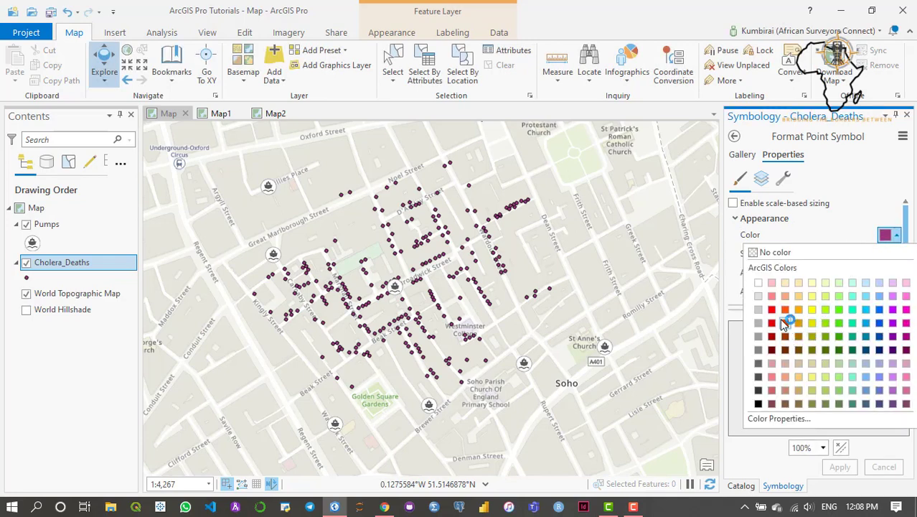
{"action": "left_click", "coordinate": [774, 310]}
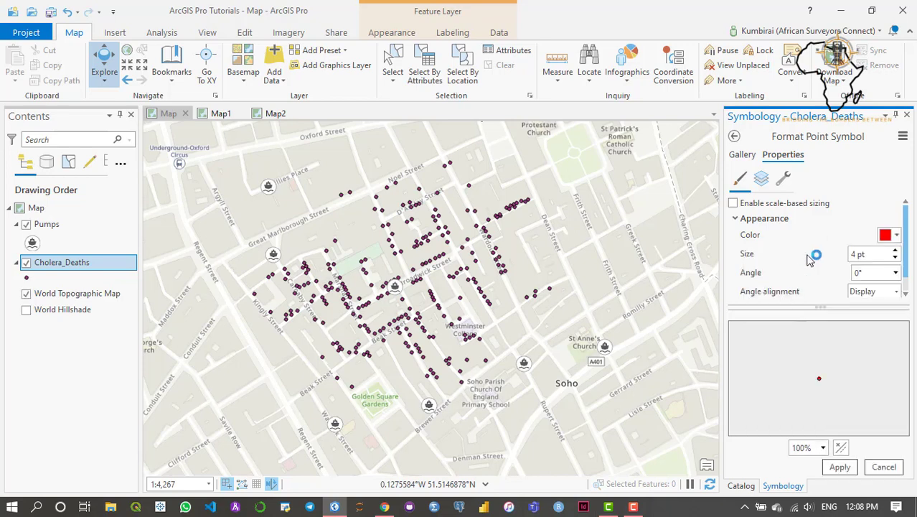
{"action": "left_click", "coordinate": [895, 250]}
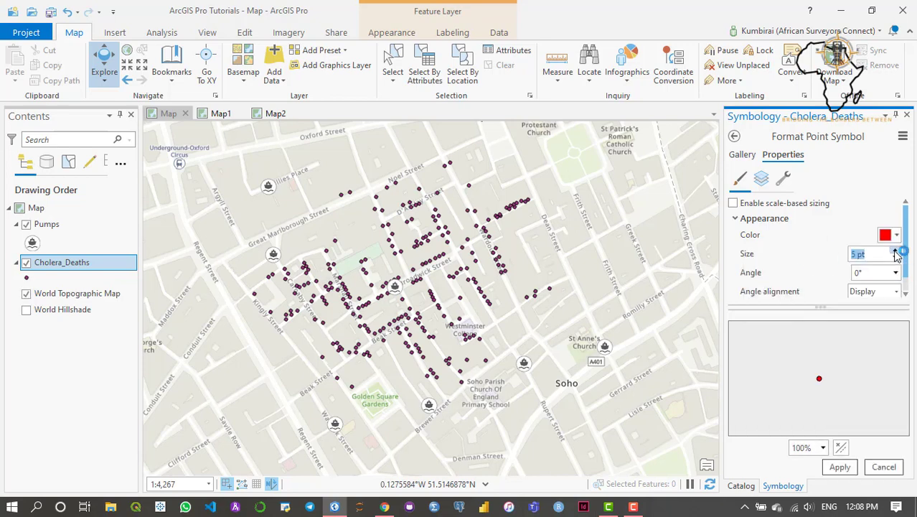
{"action": "left_click", "coordinate": [839, 468]}
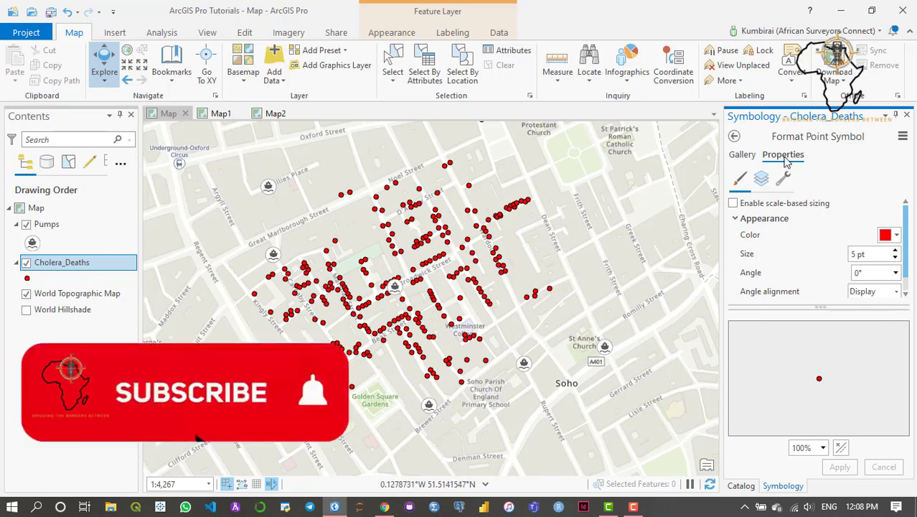
{"action": "left_click", "coordinate": [734, 136]}
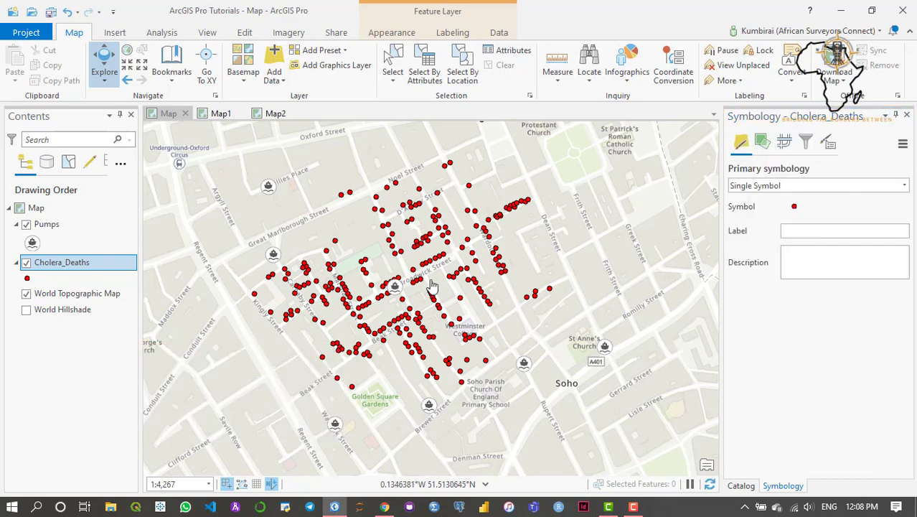
{"action": "left_click", "coordinate": [906, 117]}
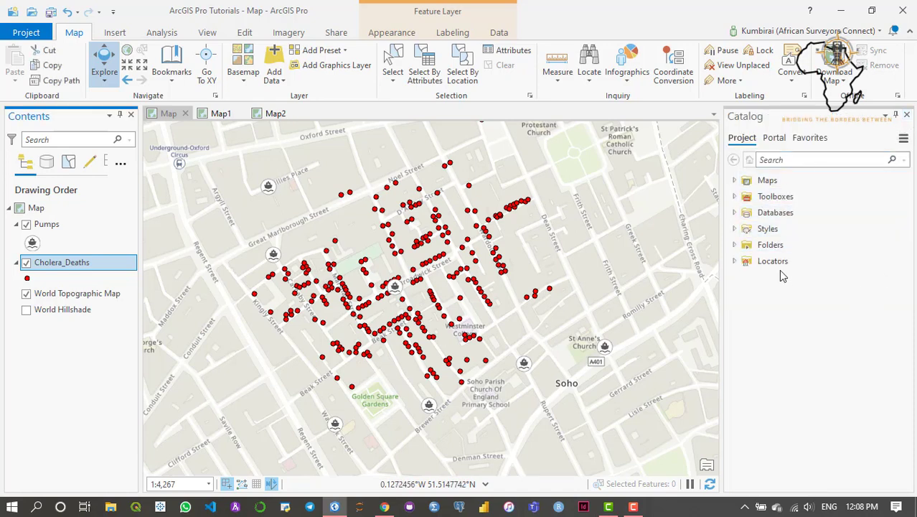
- Switch to Map1 with the Zimbabwe administrative boundary layers
{"action": "left_click", "coordinate": [219, 117]}
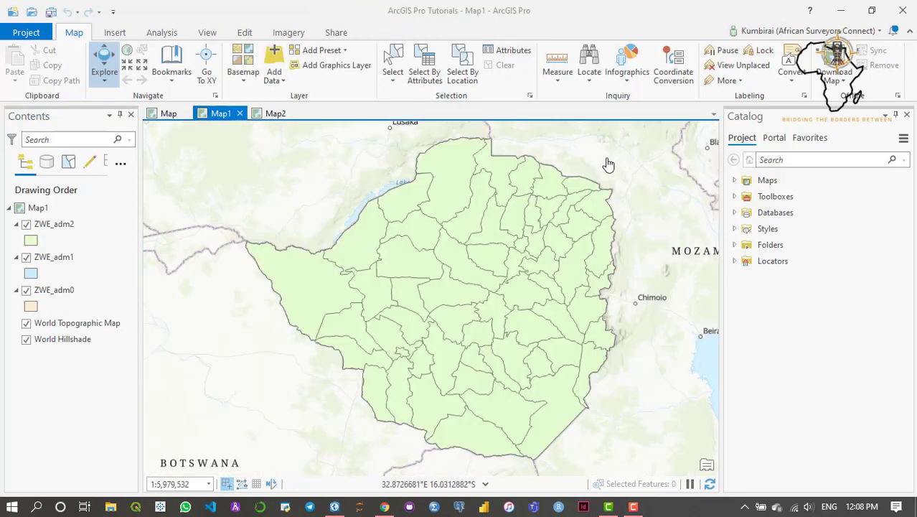
{"action": "left_click_drag", "start_coordinate": [649, 241], "coordinate": [643, 240]}
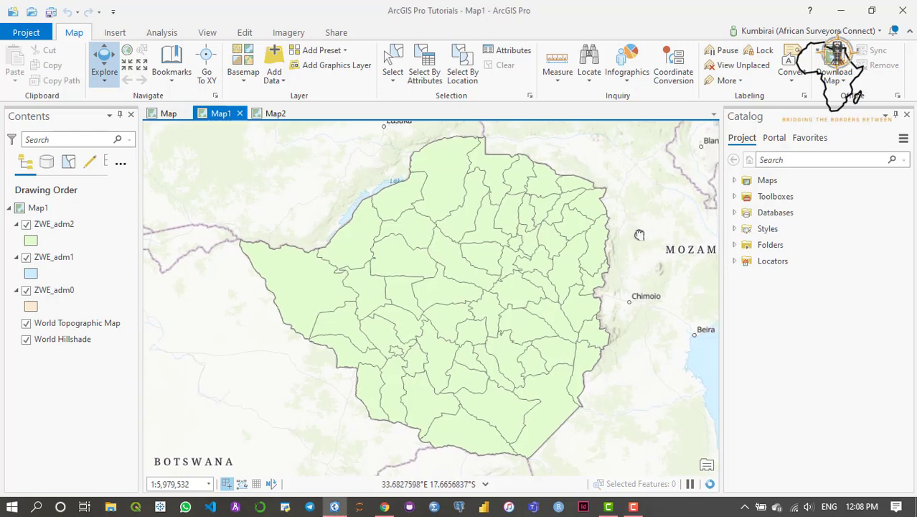
- Turn off the World Topographic Map and World Hillshade basemap layers in Map1
{"action": "left_click", "coordinate": [26, 324]}
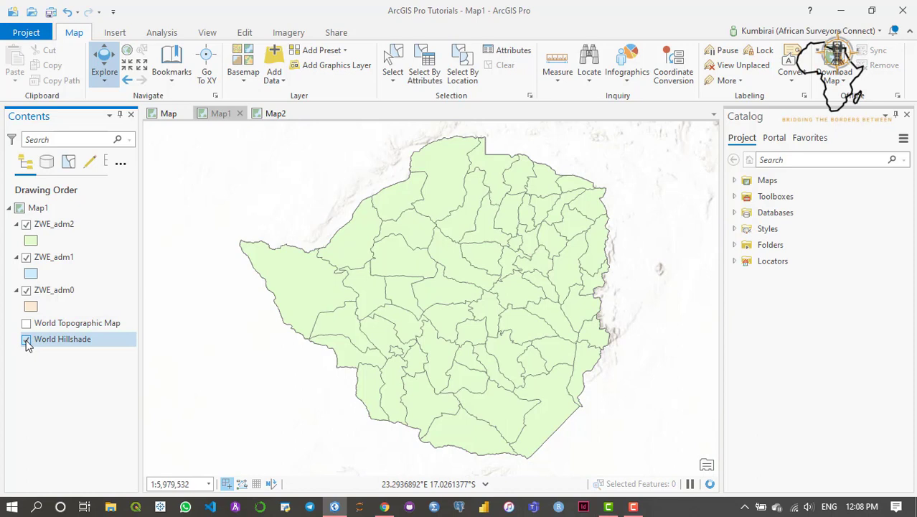
{"action": "left_click", "coordinate": [26, 342]}
{"action": "mouse_move", "coordinate": [276, 365]}
{"action": "left_mouse_down"}
{"action": "mouse_move", "coordinate": [277, 373]}
{"action": "mouse_move", "coordinate": [270, 366]}
{"action": "left_mouse_up"}
{"action": "mouse_move", "coordinate": [615, 319]}
{"action": "left_mouse_down"}
{"action": "mouse_move", "coordinate": [612, 310]}
{"action": "mouse_move", "coordinate": [617, 318]}
{"action": "left_mouse_up"}
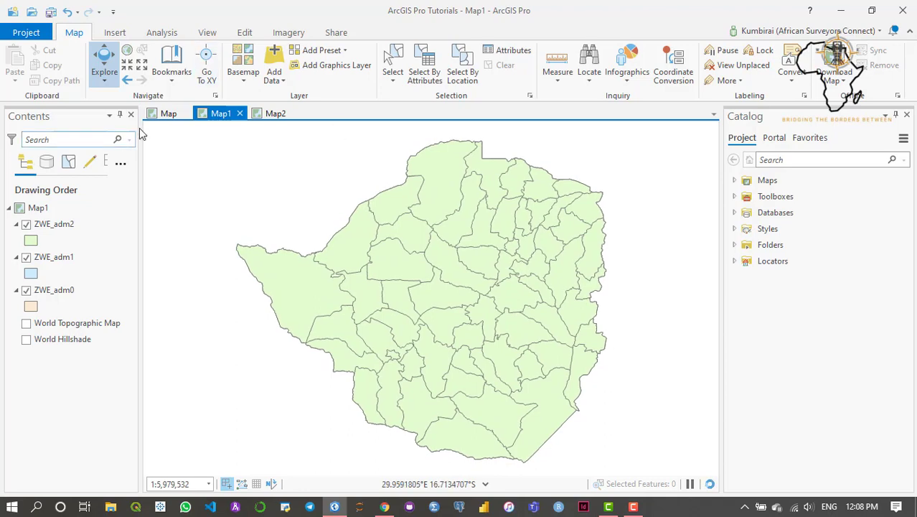
- Rename the map with the Pumps and Cholera_Deaths layers as Cholera
{"action": "left_click", "coordinate": [167, 120]}
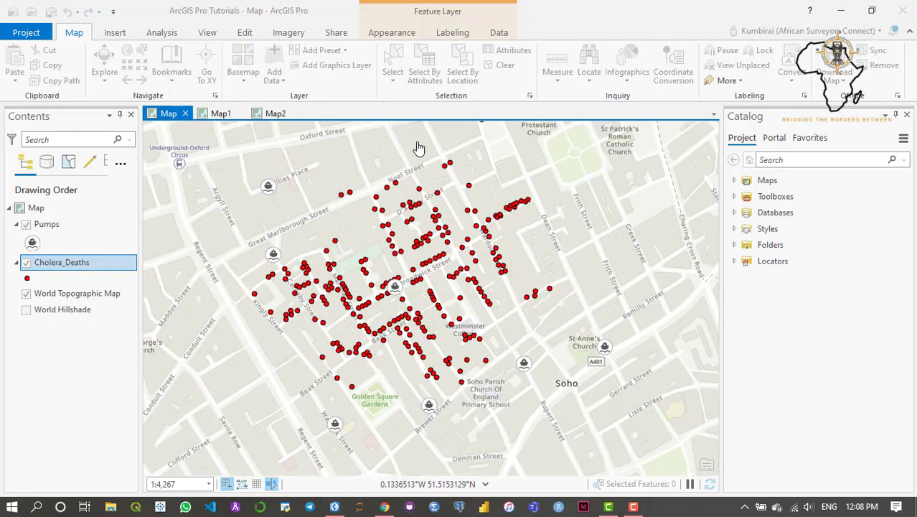
{"action": "right_click", "coordinate": [45, 209]}
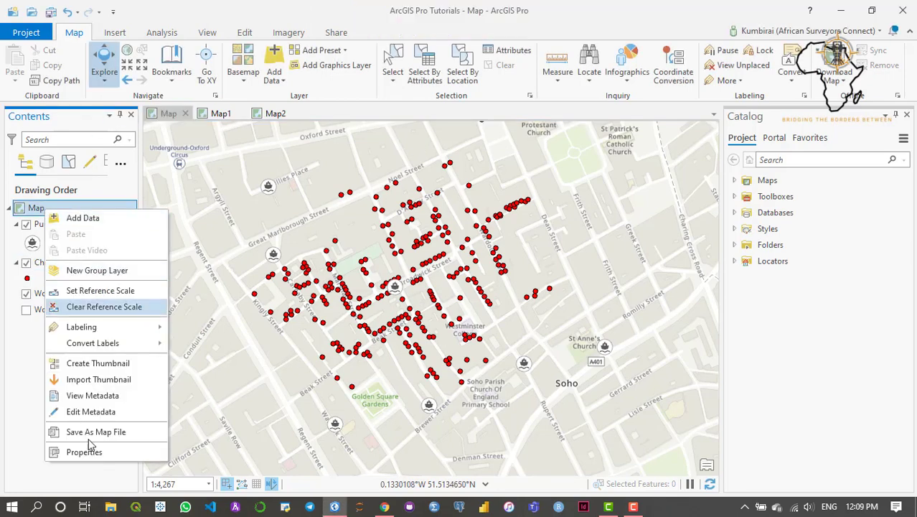
{"action": "left_click", "coordinate": [85, 452]}
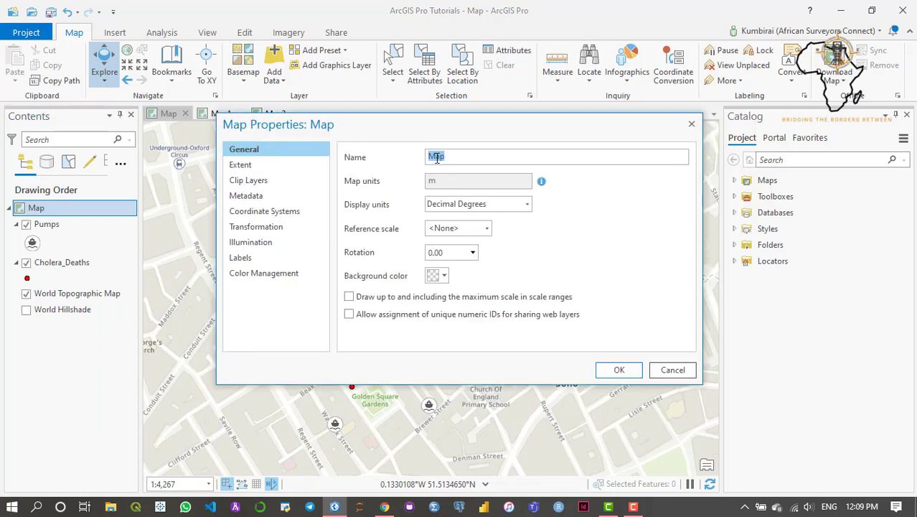
{"action": "type", "text": "Cholera"}
{"action": "key", "text": "Return"}
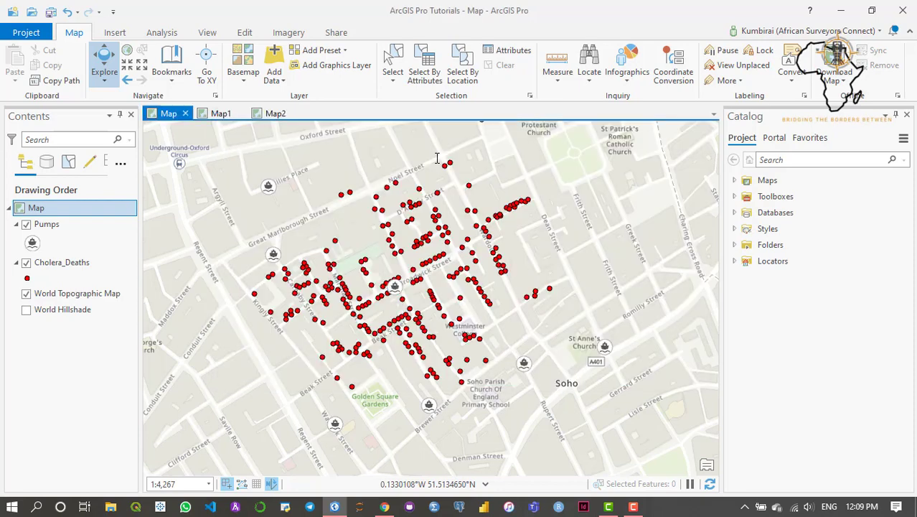
- Rename Map1 as Zim Admin Boundary in its map properties
{"action": "left_click", "coordinate": [230, 113]}
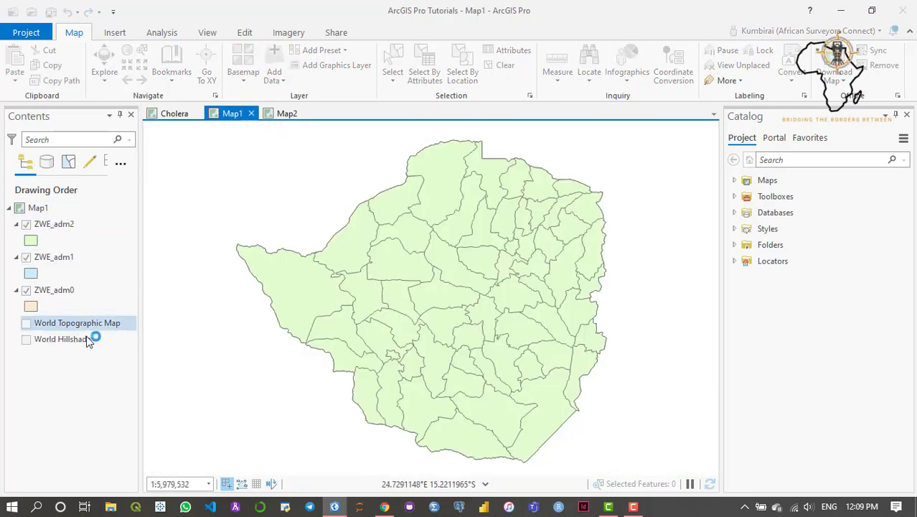
{"action": "left_click", "coordinate": [59, 208]}
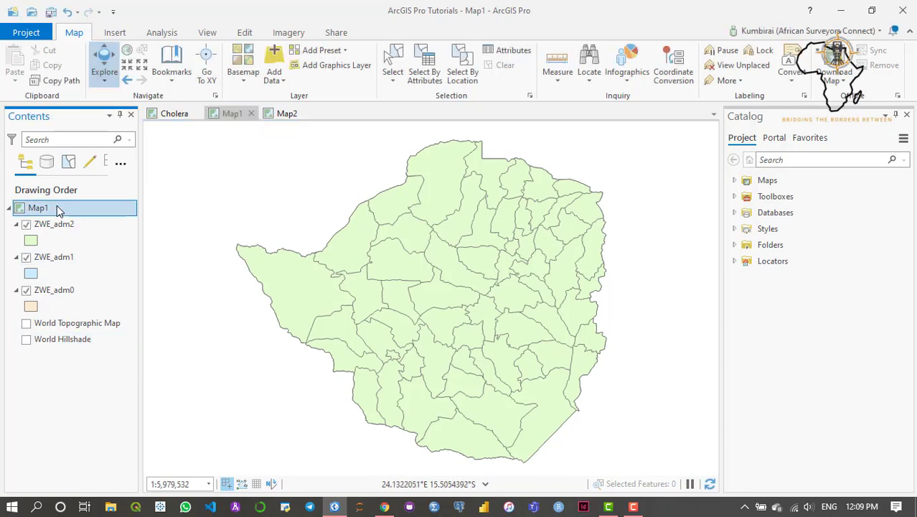
{"action": "right_click", "coordinate": [57, 206]}
{"action": "left_click", "coordinate": [96, 449]}
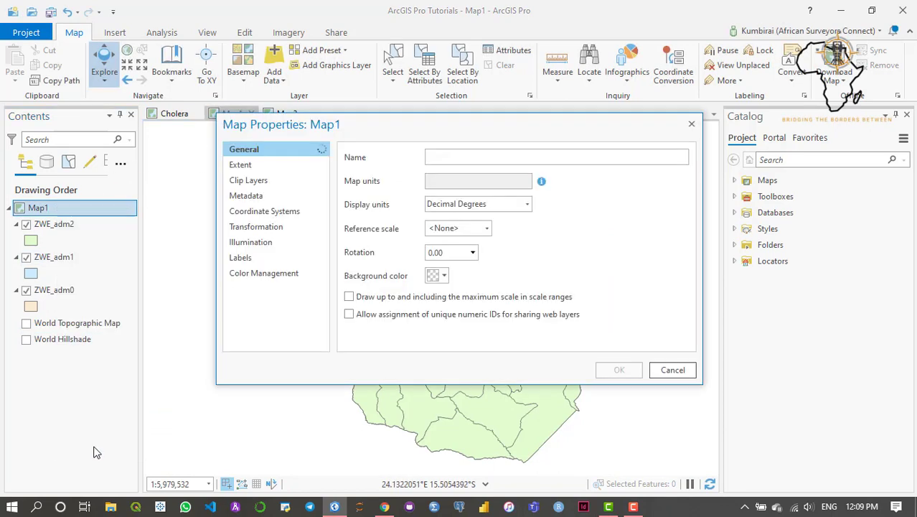
{"action": "double_click", "coordinate": [434, 156]}
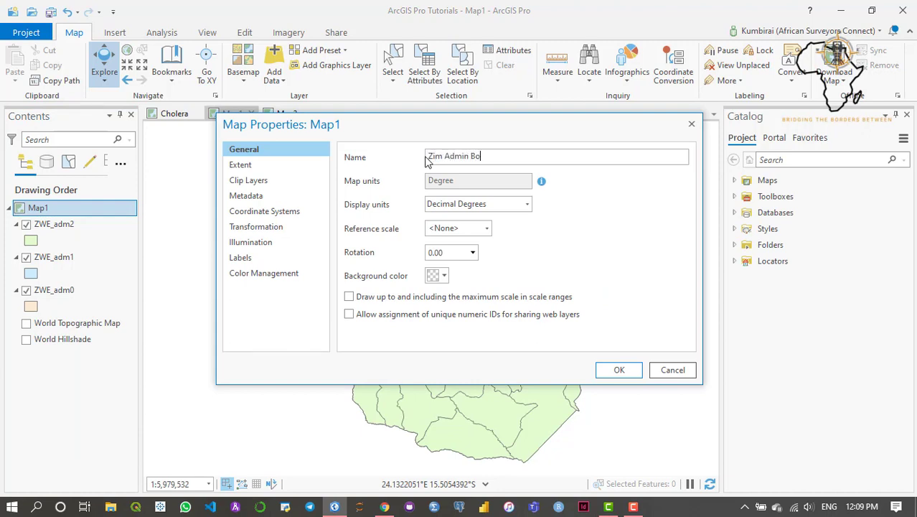
{"action": "type", "text": "Zim Admin Boundary"}
{"action": "key", "text": "Return"}
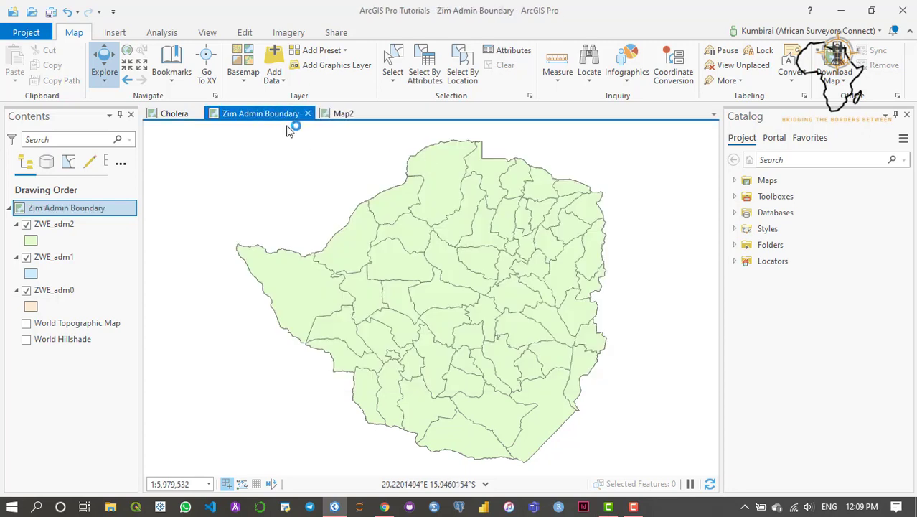
- Rename Map2 as Zim COVID in its map properties
{"action": "left_click", "coordinate": [338, 114]}
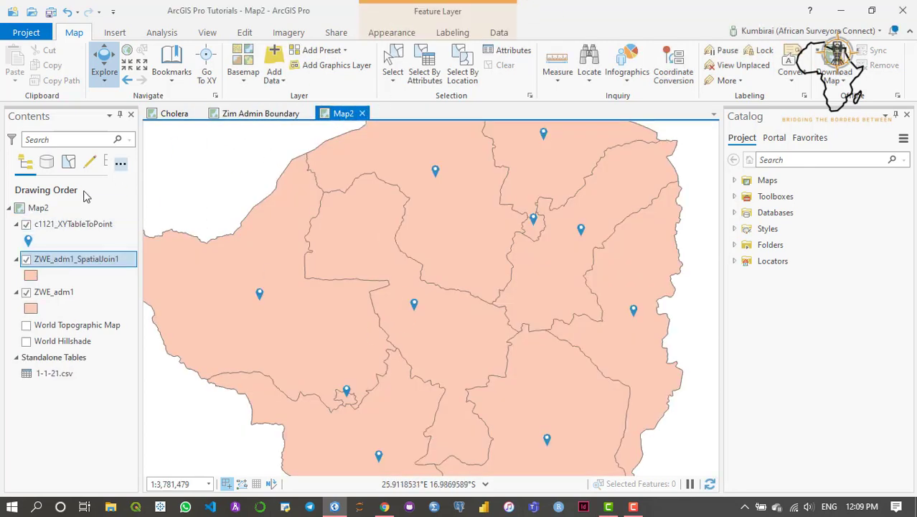
{"action": "left_click", "coordinate": [62, 213]}
{"action": "right_click", "coordinate": [62, 212]}
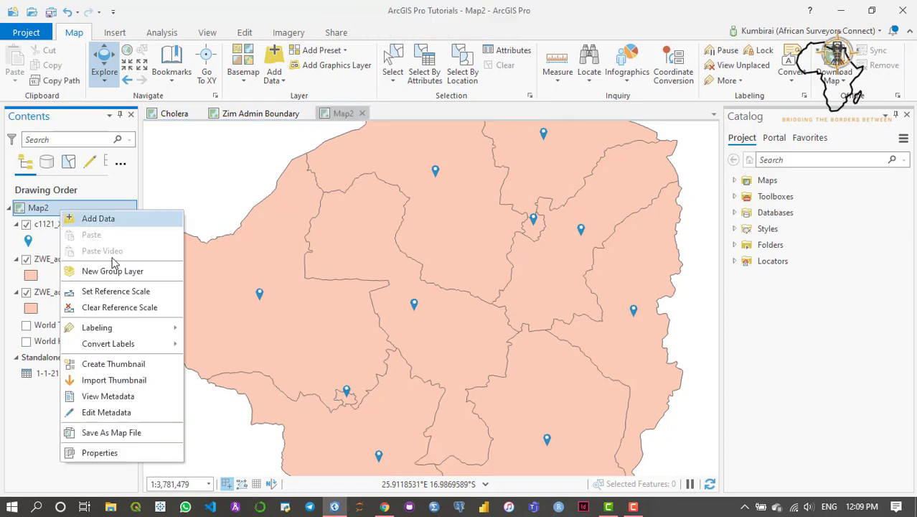
{"action": "left_click", "coordinate": [101, 450]}
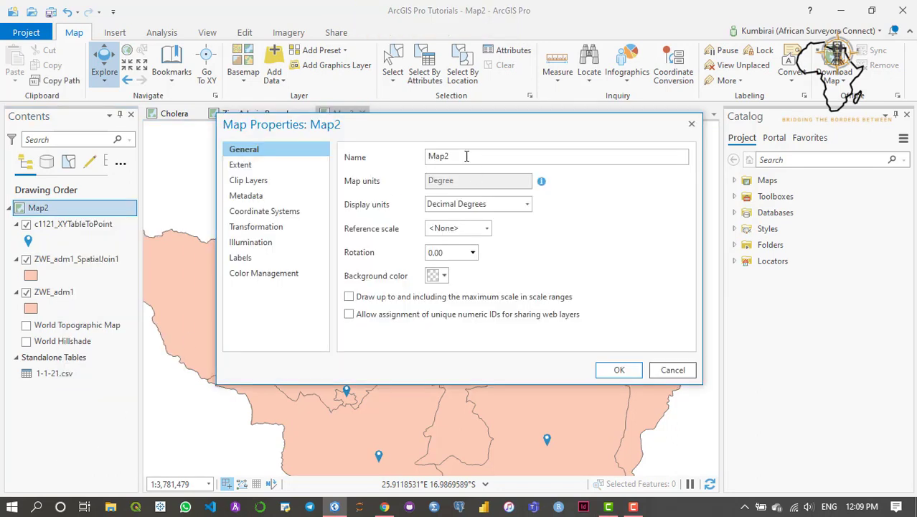
{"action": "left_click_drag", "start_coordinate": [467, 155], "coordinate": [414, 161]}
{"action": "key", "text": "Return"}
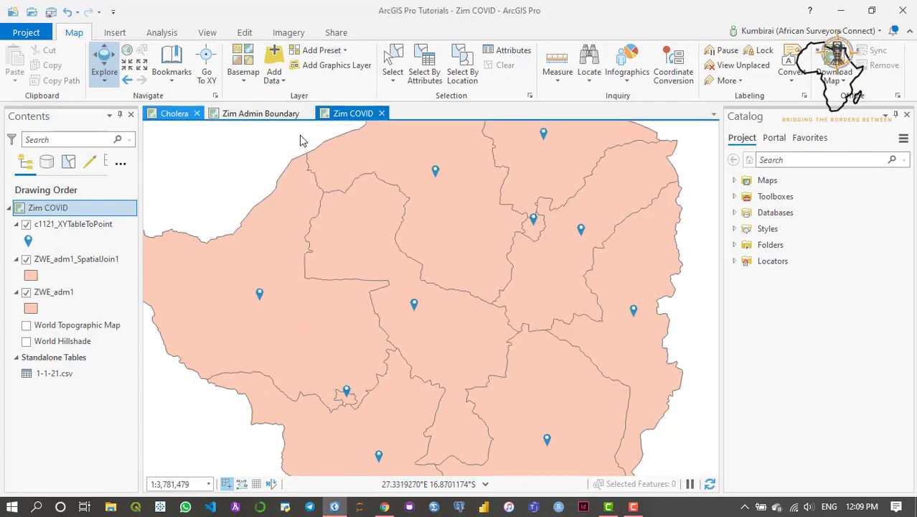
- In the Zim Admin Boundary map, hide ZWE_adm2 and ZWE_adm0 so that only the ZWE_adm1 layer is displayed
{"action": "left_click", "coordinate": [251, 113]}
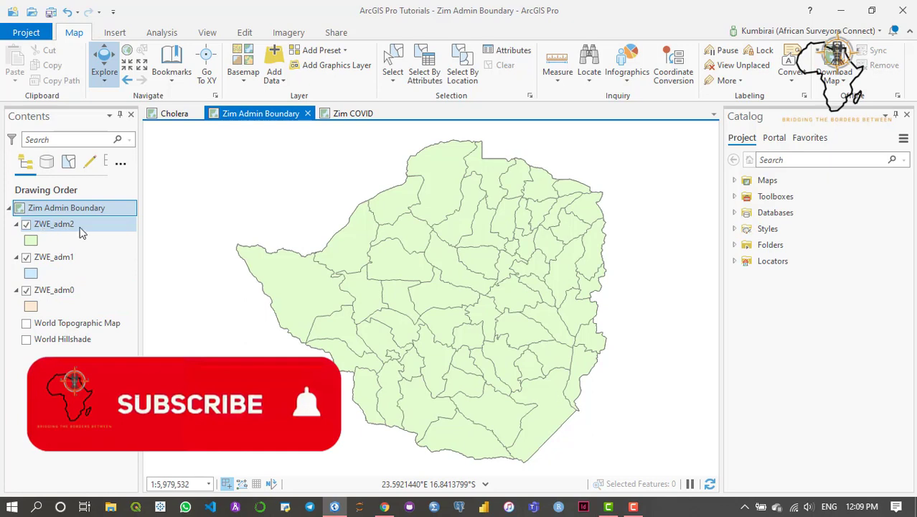
{"action": "left_click", "coordinate": [26, 225]}
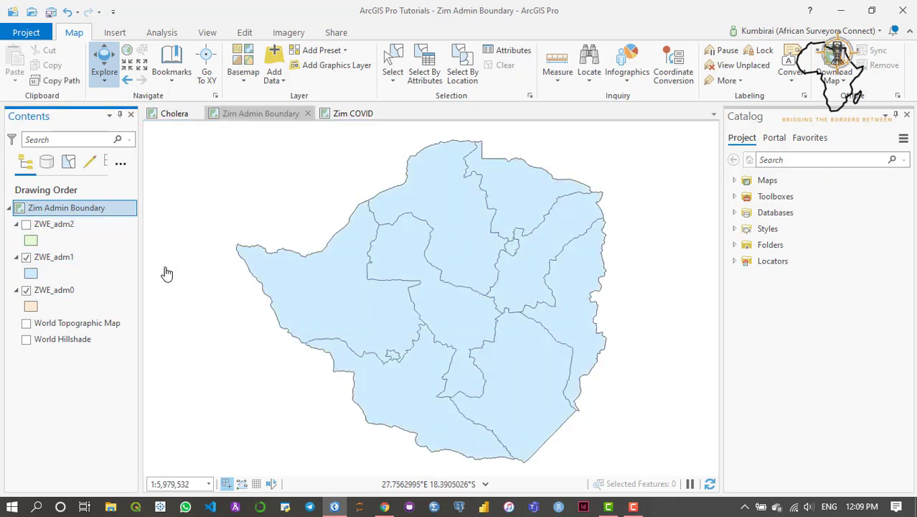
{"action": "left_click", "coordinate": [26, 257]}
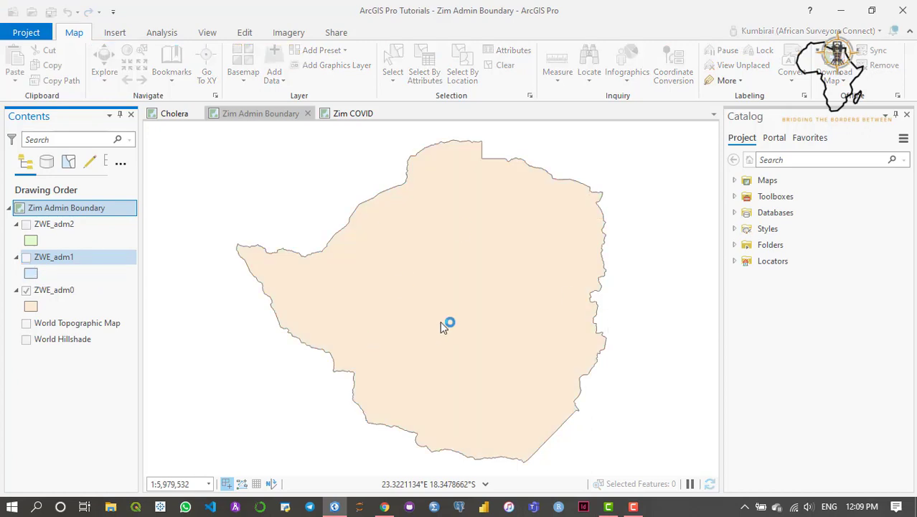
{"action": "left_click", "coordinate": [26, 290]}
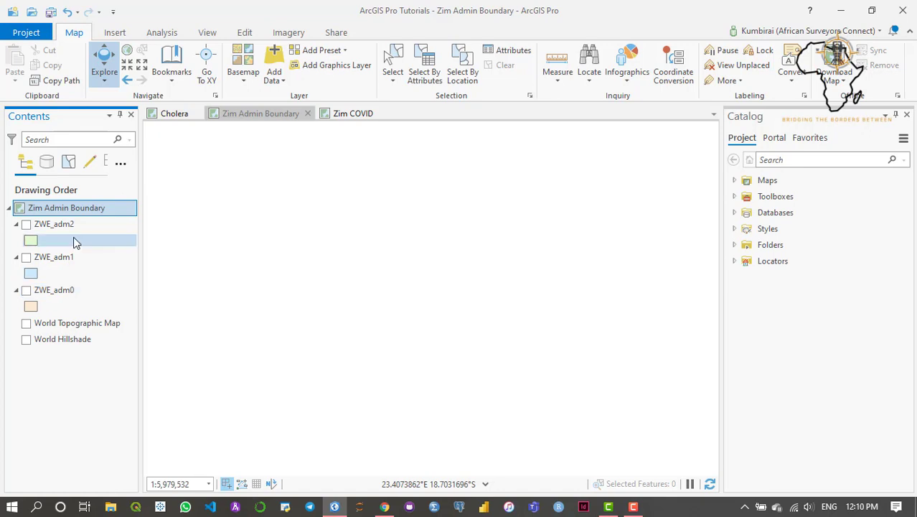
{"action": "left_click", "coordinate": [26, 258]}
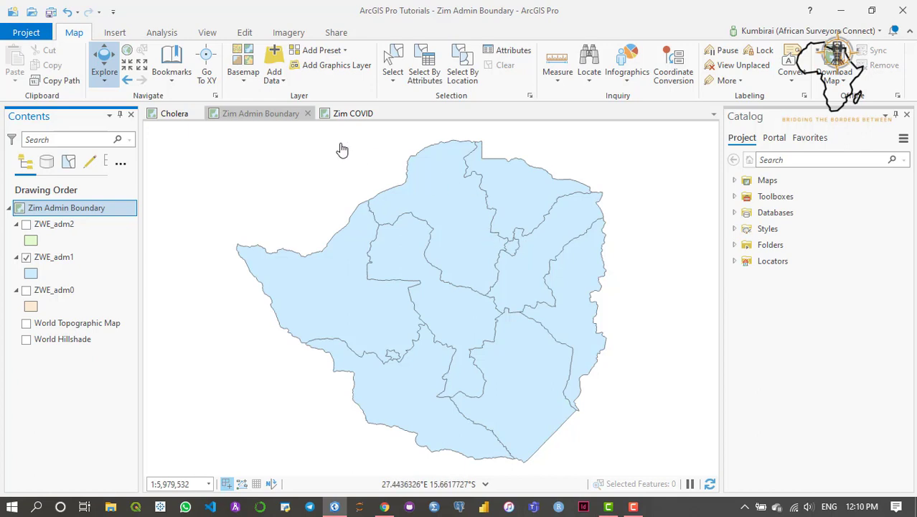
- Open the symbology of the ZWE_adm1 layer and set its primary symbology to Unique Values
{"action": "left_click", "coordinate": [55, 258]}
{"action": "right_click", "coordinate": [65, 261]}
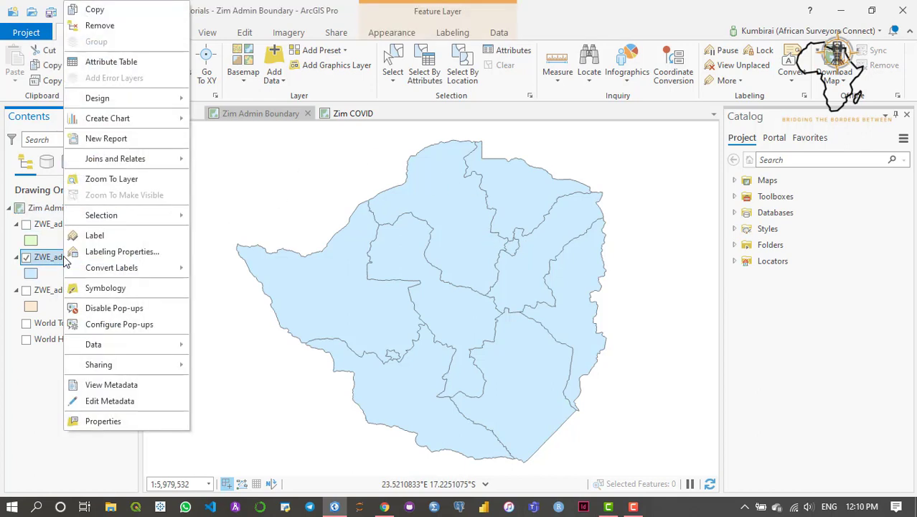
{"action": "left_click", "coordinate": [107, 287]}
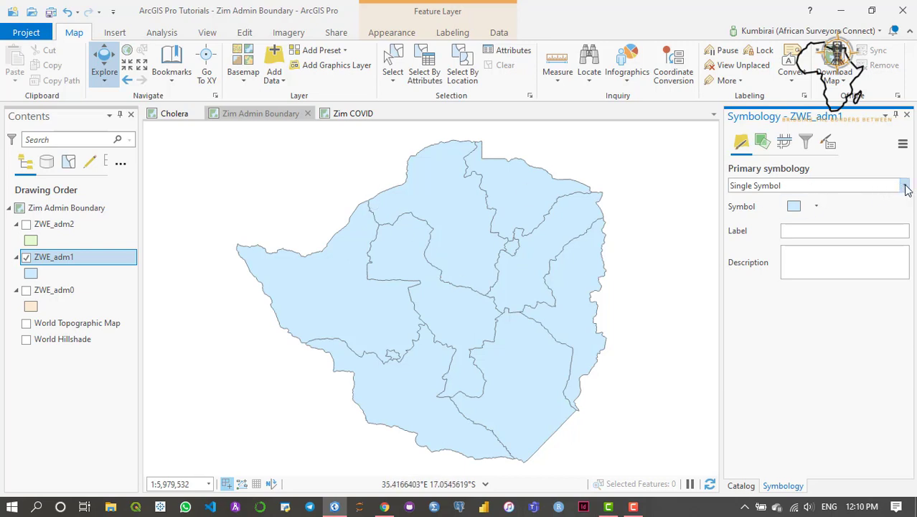
{"action": "left_click", "coordinate": [905, 186]}
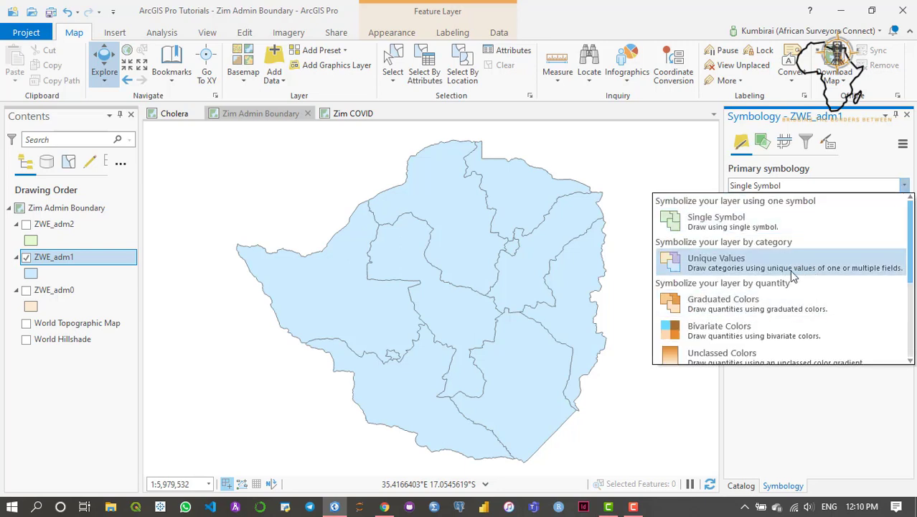
{"action": "left_click", "coordinate": [724, 269]}
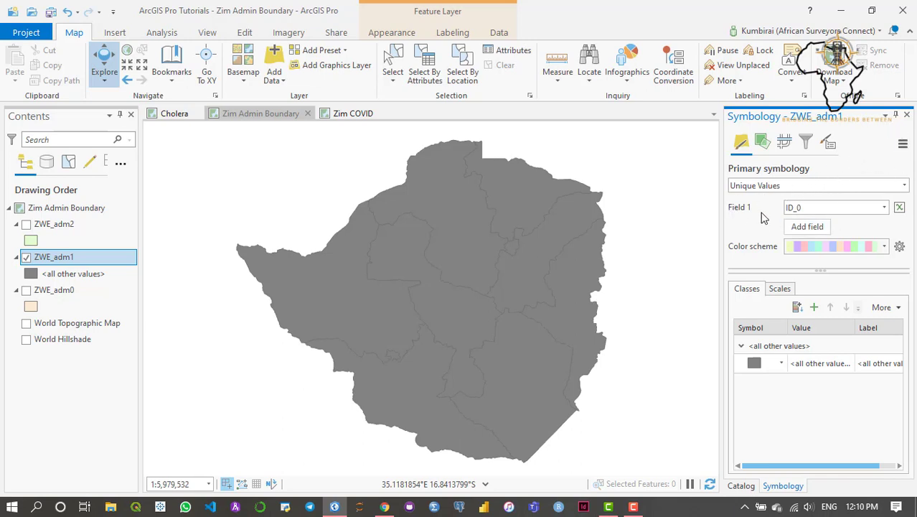
- Examine the ZWE_adm1 attribute table for the field that holds the province names, and close the table
{"action": "right_click", "coordinate": [62, 263]}
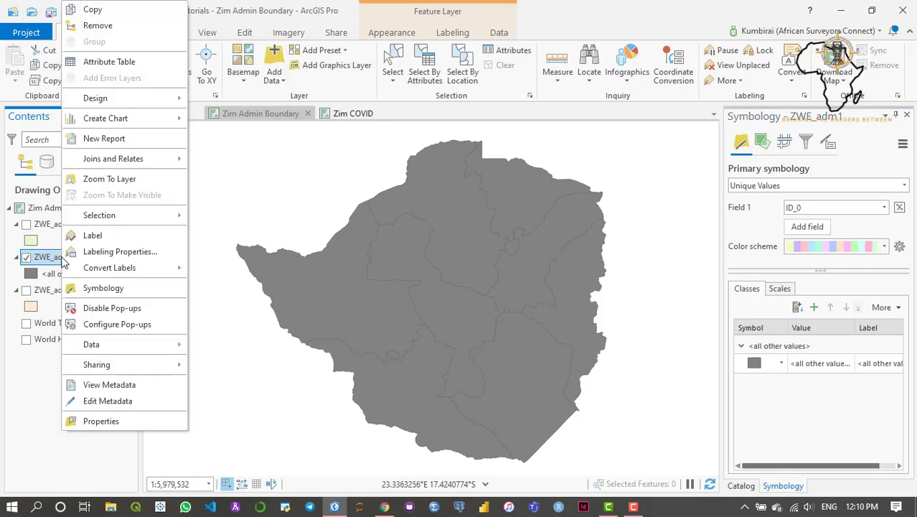
{"action": "left_click", "coordinate": [118, 63]}
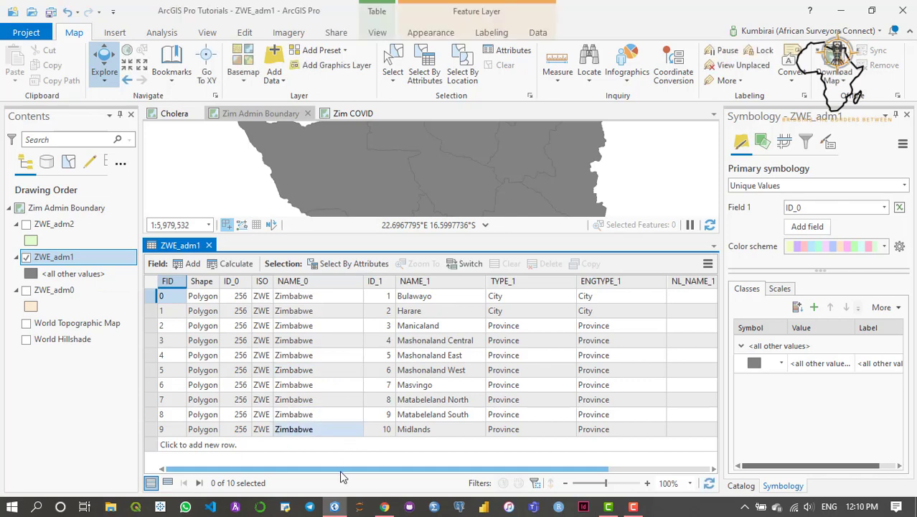
{"action": "scroll", "coordinate": [344, 474], "scroll_direction": "right", "scroll_amount": 2}
{"action": "scroll", "coordinate": [370, 473], "scroll_direction": "right", "scroll_amount": 3}
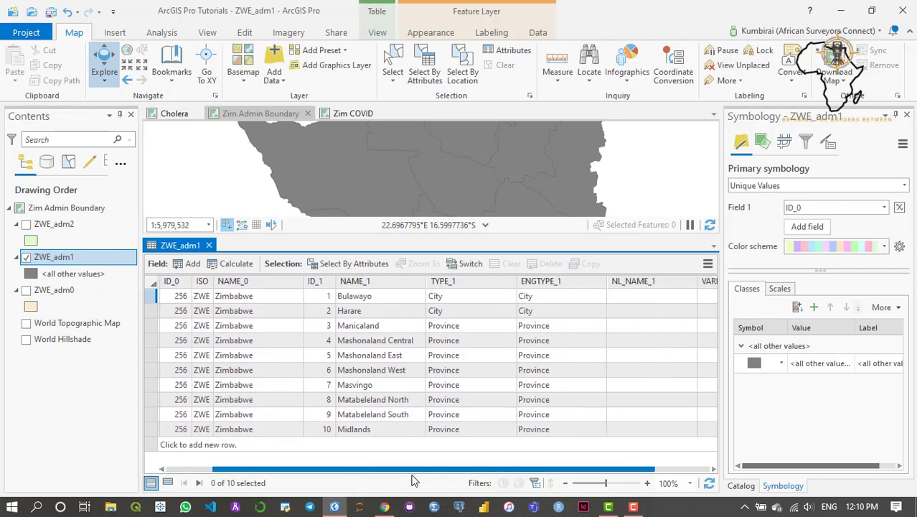
{"action": "scroll", "coordinate": [351, 470], "scroll_direction": "left", "scroll_amount": 2}
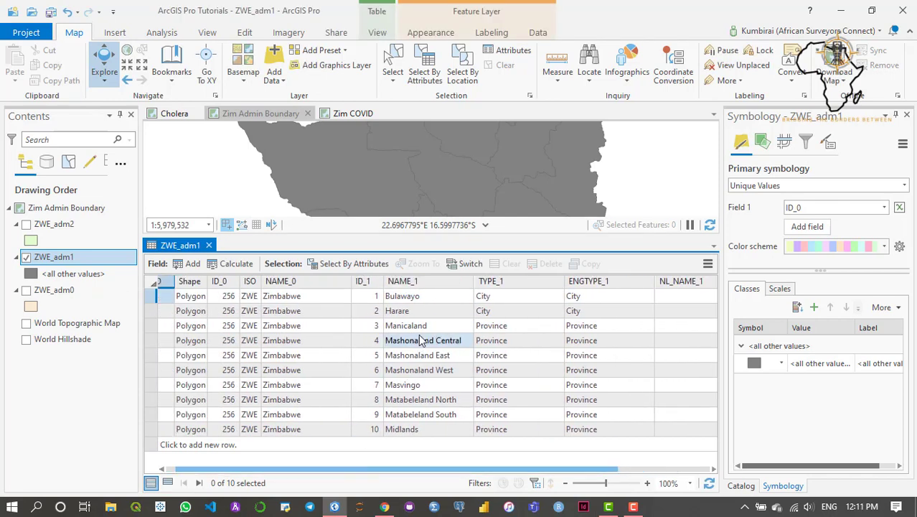
{"action": "mouse_move", "coordinate": [417, 290]}
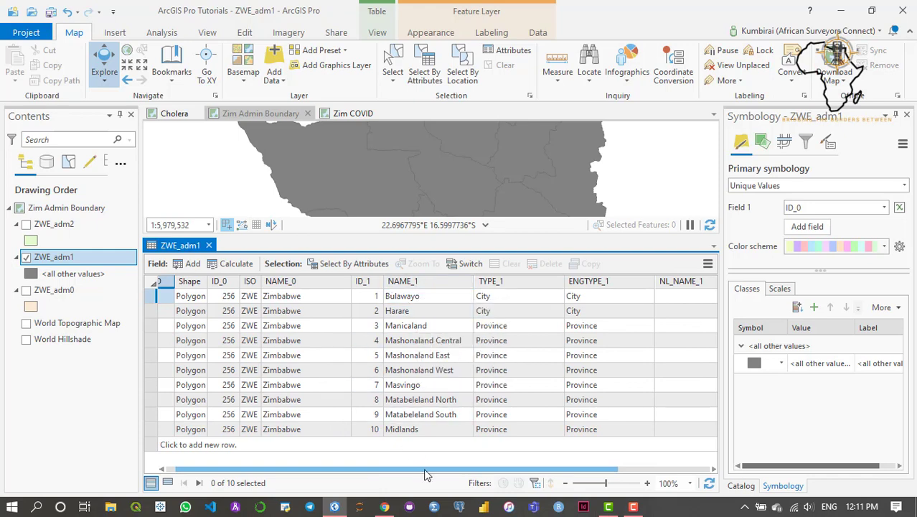
{"action": "scroll", "coordinate": [424, 474], "scroll_direction": "right", "scroll_amount": 3}
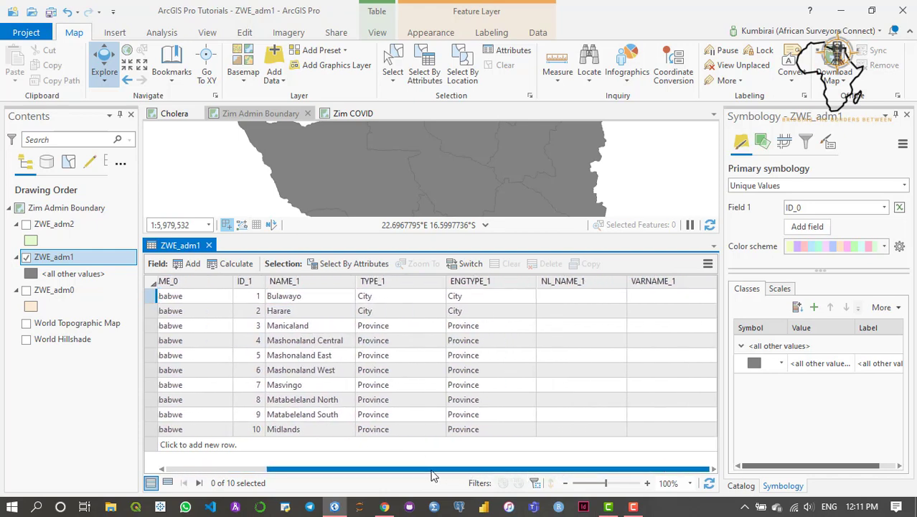
{"action": "scroll", "coordinate": [431, 475], "scroll_direction": "left", "scroll_amount": 3}
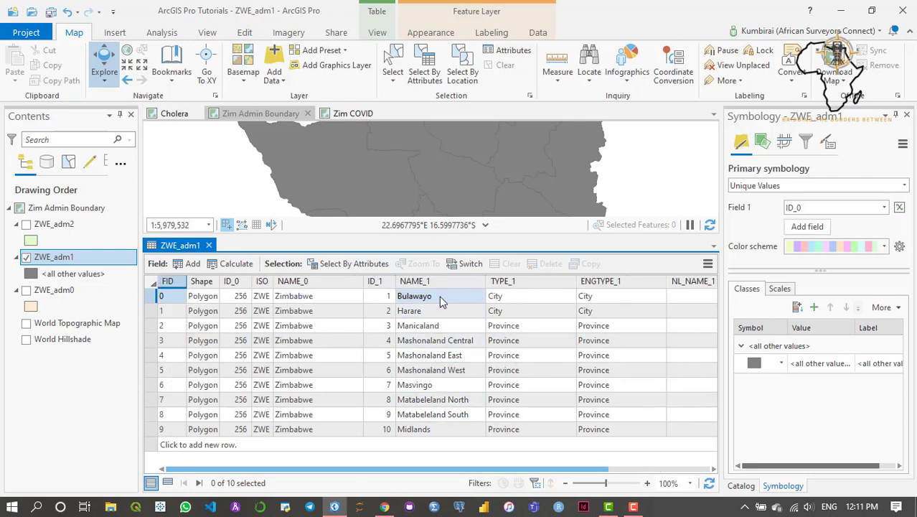
{"action": "left_click", "coordinate": [208, 245]}
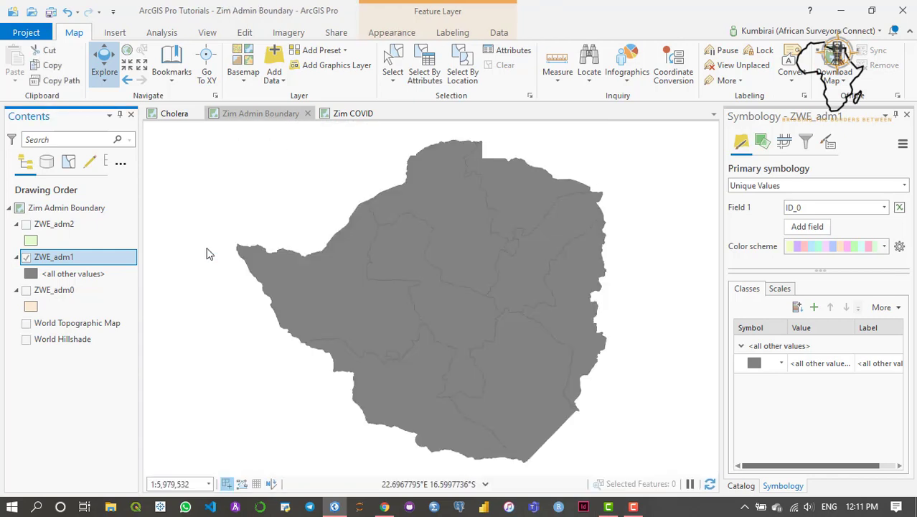
- Set NAME_1 as the unique values field so each ZWE_adm1 province gets its own colour
{"action": "left_click_drag", "start_coordinate": [312, 211], "coordinate": [303, 215]}
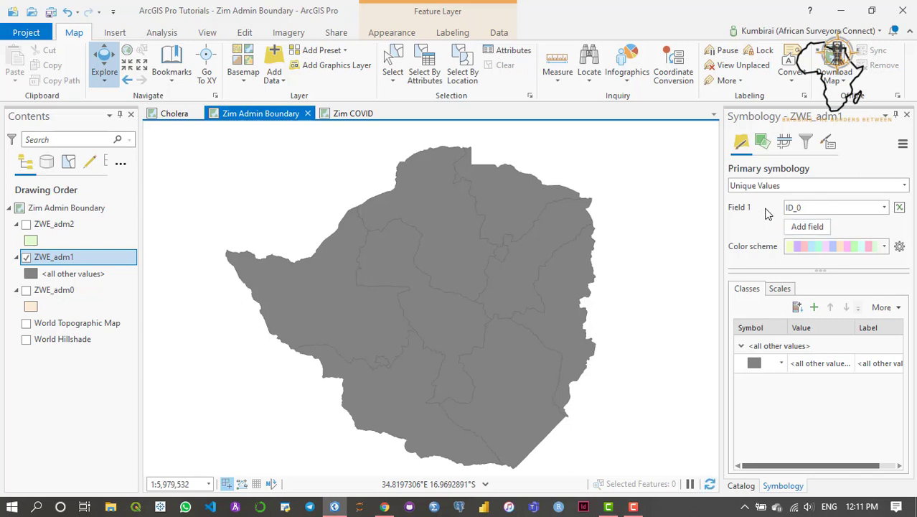
{"action": "left_click", "coordinate": [884, 208]}
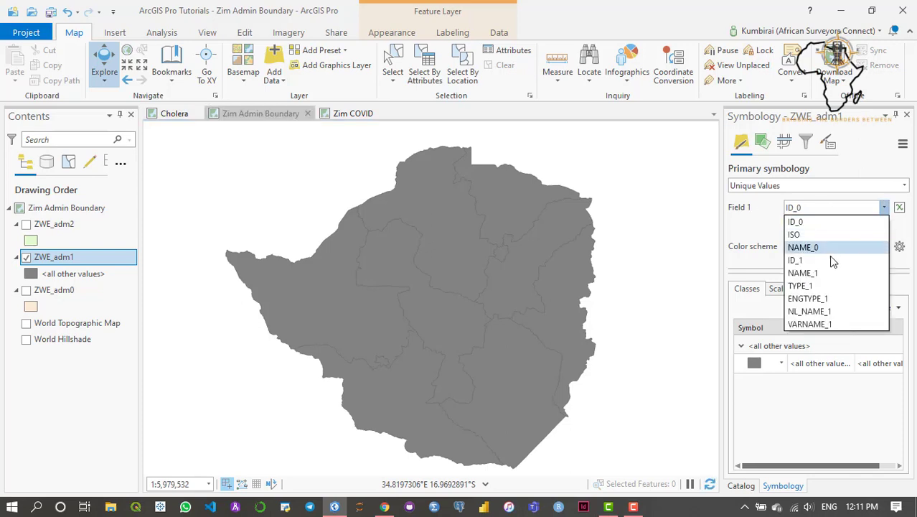
{"action": "left_click", "coordinate": [798, 273]}
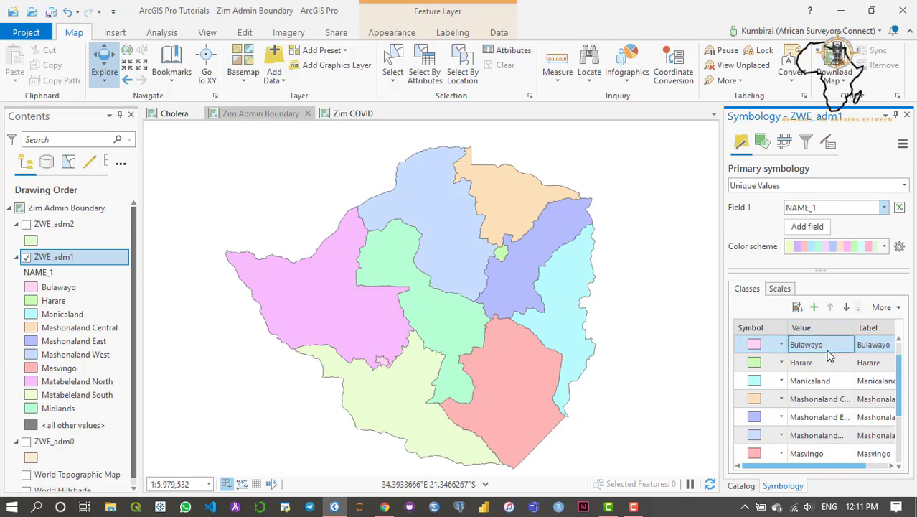
- Review the list of unique value classes for ZWE_adm1, including all other values, and close the layer's symbology
{"action": "scroll", "coordinate": [829, 355], "scroll_direction": "down", "scroll_amount": 3}
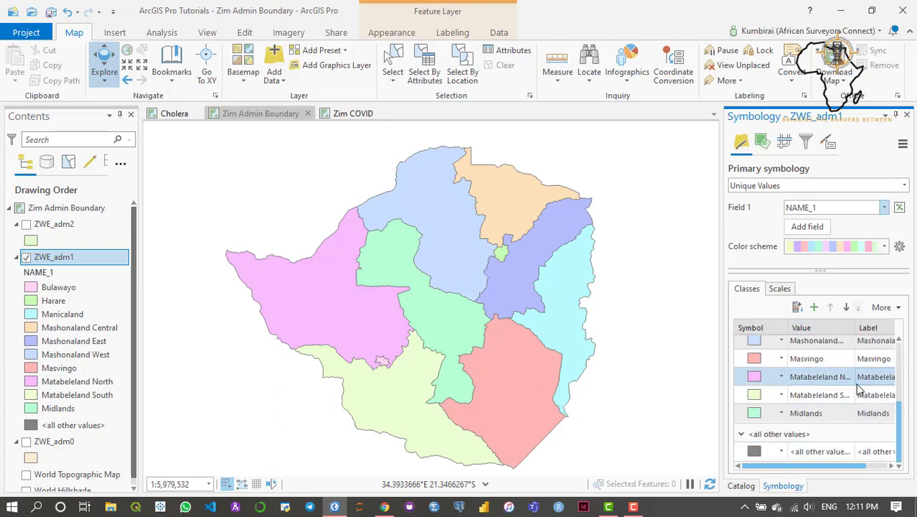
{"action": "scroll", "coordinate": [859, 380], "scroll_direction": "up", "scroll_amount": 3}
{"action": "scroll", "coordinate": [861, 380], "scroll_direction": "down", "scroll_amount": 3}
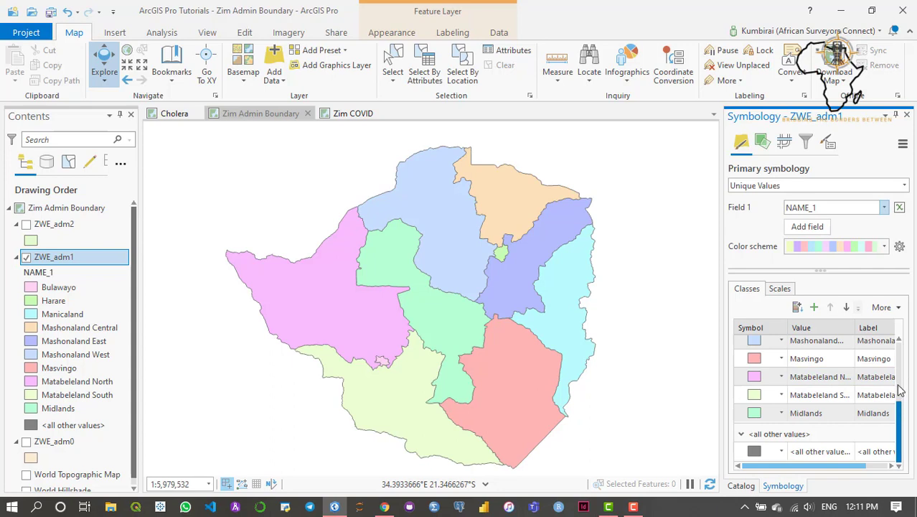
{"action": "scroll", "coordinate": [836, 366], "scroll_direction": "up", "scroll_amount": 3}
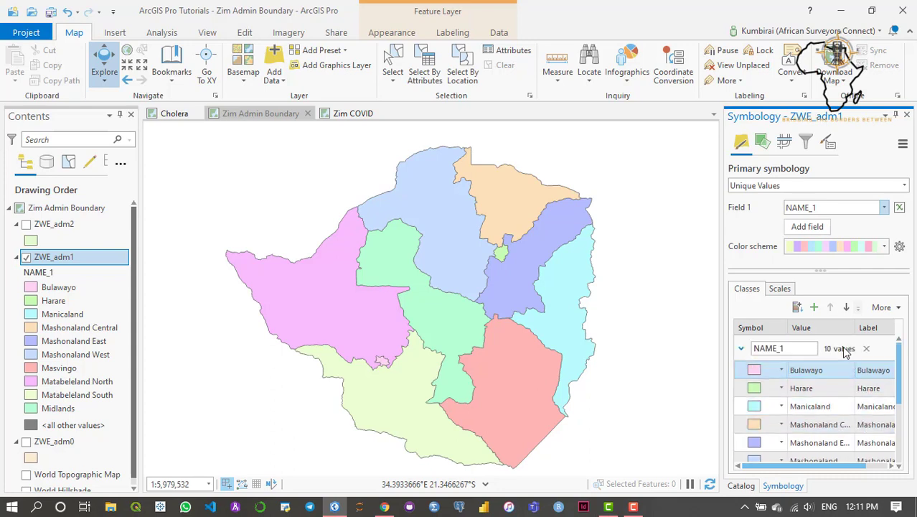
{"action": "left_click", "coordinate": [819, 373]}
{"action": "scroll", "coordinate": [819, 387], "scroll_direction": "down", "scroll_amount": 3}
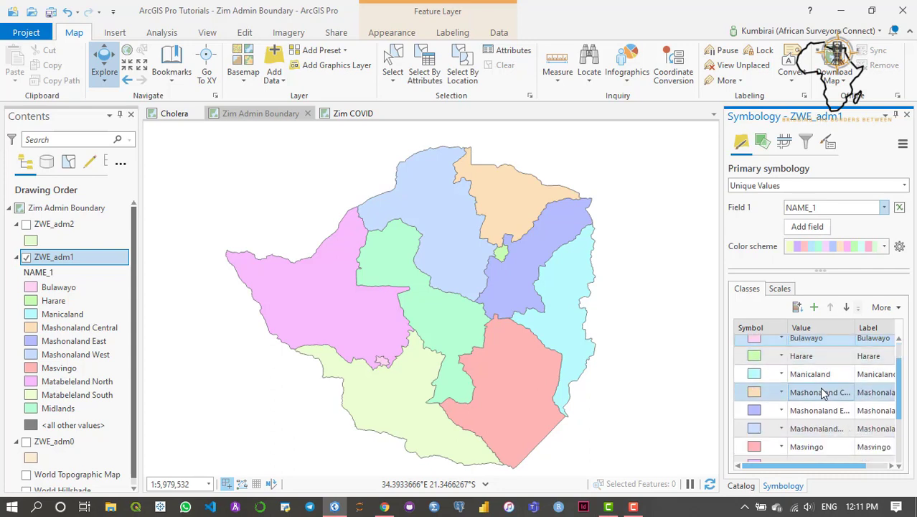
{"action": "left_click", "coordinate": [781, 451]}
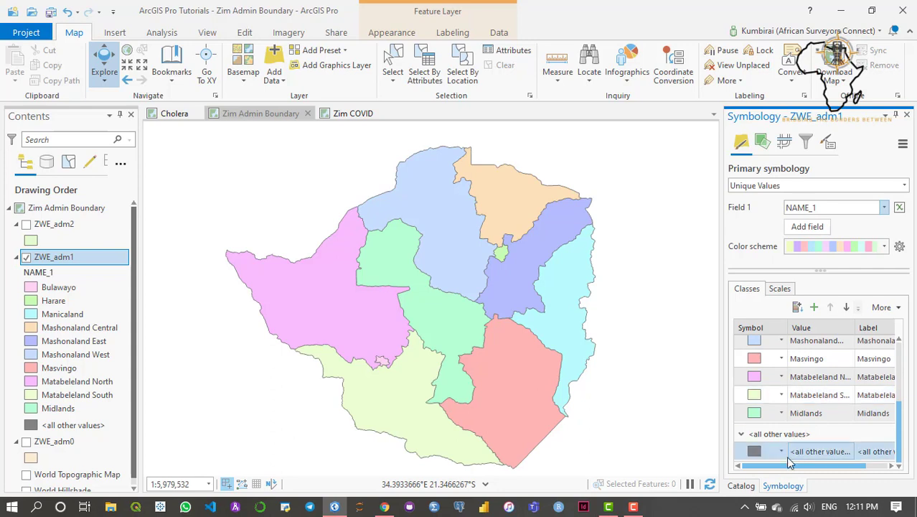
{"action": "left_click", "coordinate": [780, 451]}
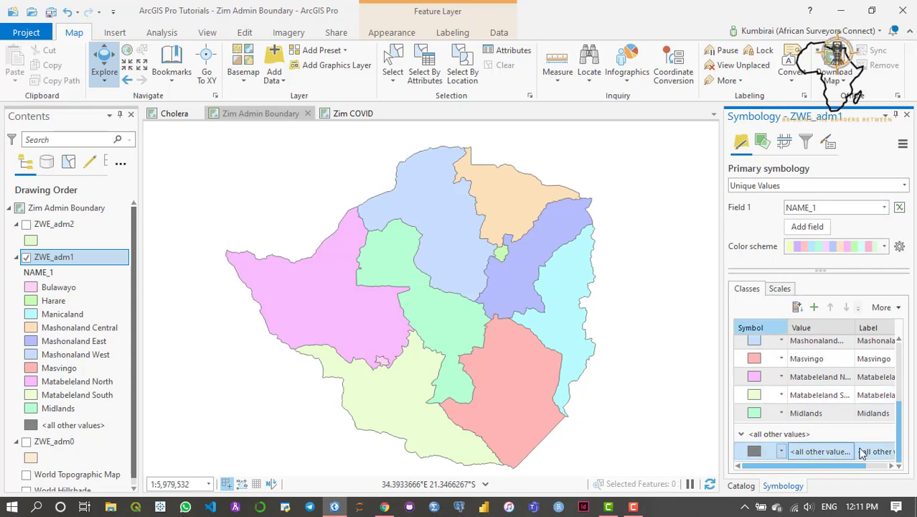
{"action": "left_click_drag", "start_coordinate": [863, 465], "coordinate": [891, 466]}
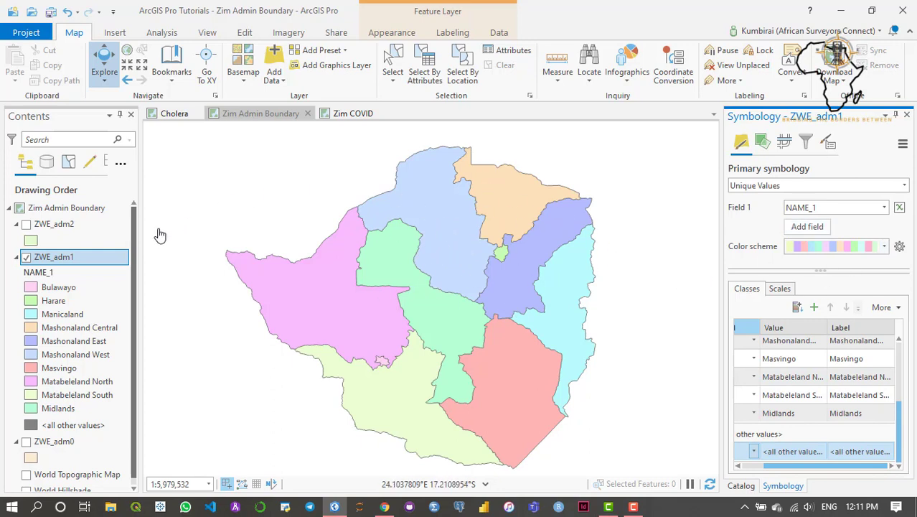
{"action": "left_click", "coordinate": [906, 116]}
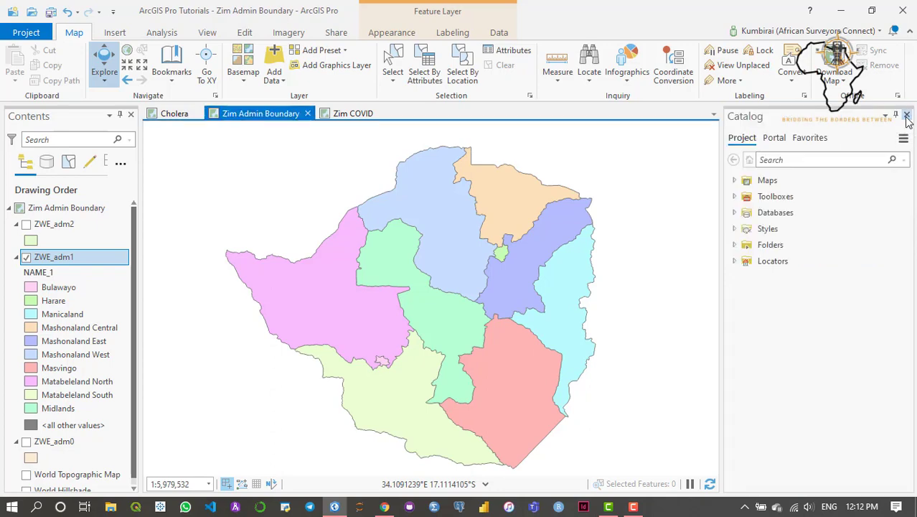
- Turn on labels for the ZWE_adm1 layer
{"action": "right_click", "coordinate": [62, 262]}
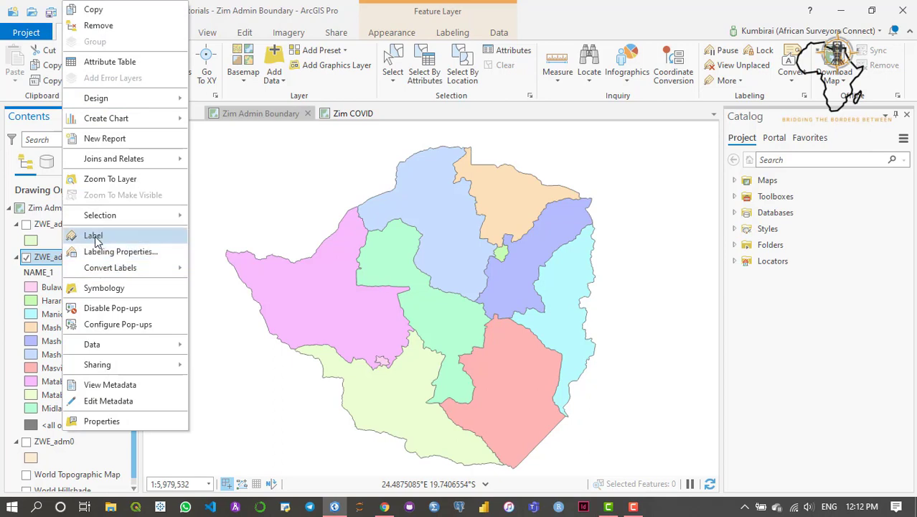
{"action": "left_click", "coordinate": [95, 236]}
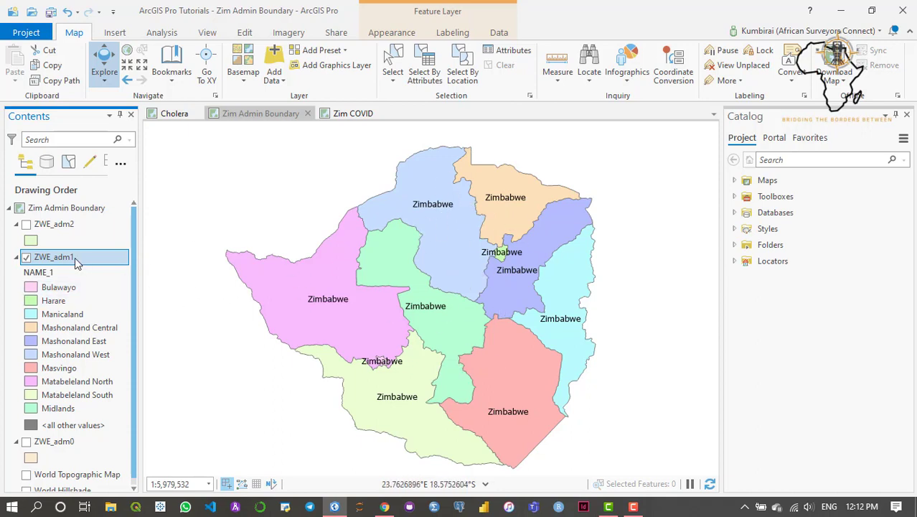
{"action": "left_click", "coordinate": [632, 506]}
{"action": "left_click", "coordinate": [707, 431]}
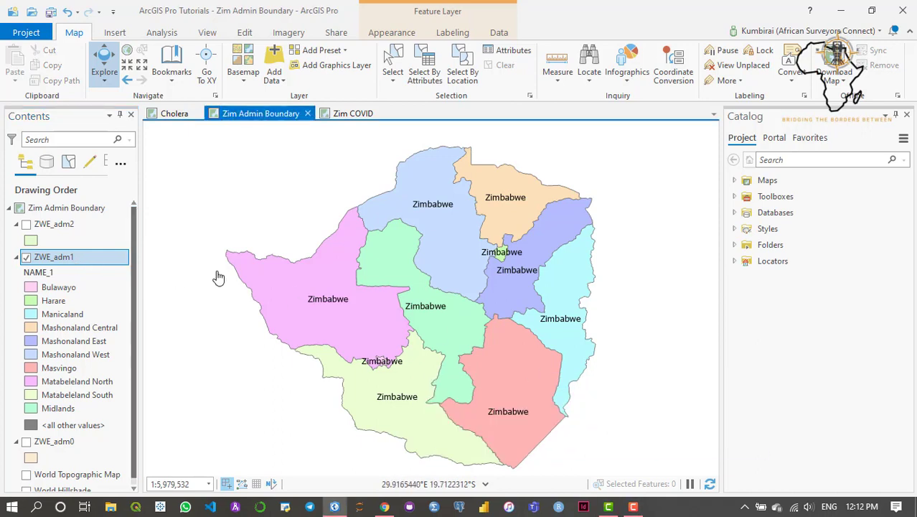
- Change the ZWE_adm1 label expression to $feature.NAME_1, validate it and apply it so the labels use the province names
{"action": "right_click", "coordinate": [61, 258]}
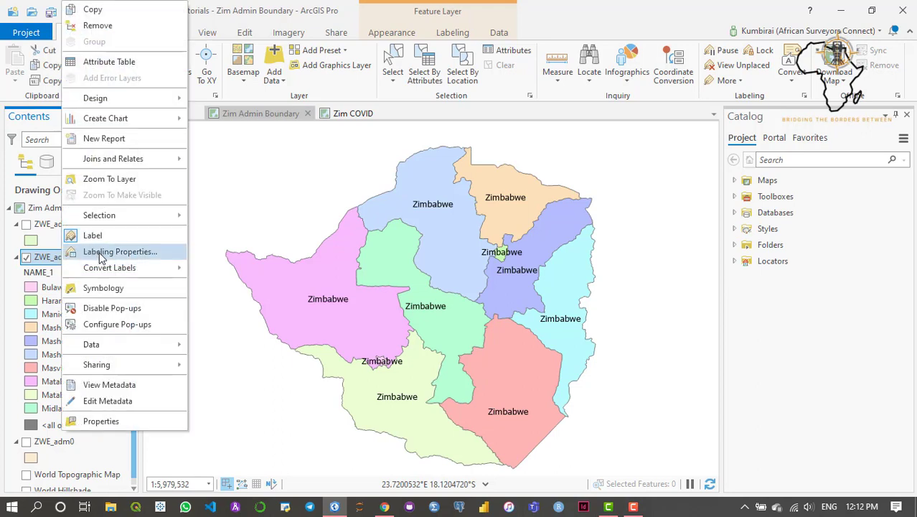
{"action": "left_click", "coordinate": [101, 252]}
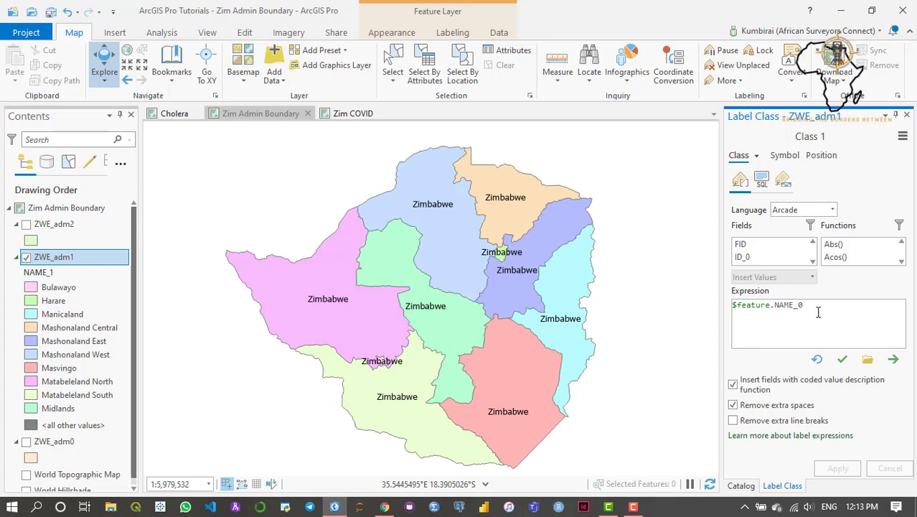
{"action": "key", "text": "BackSpace"}
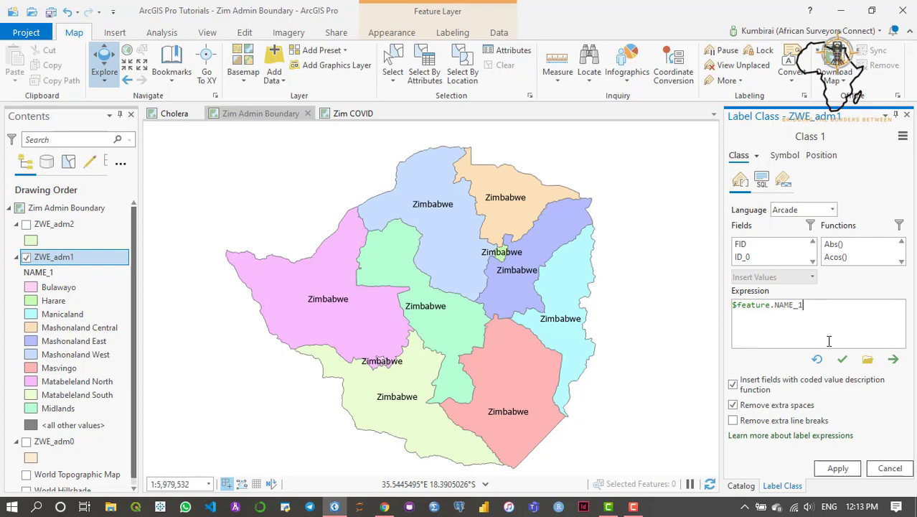
{"action": "left_click", "coordinate": [841, 360]}
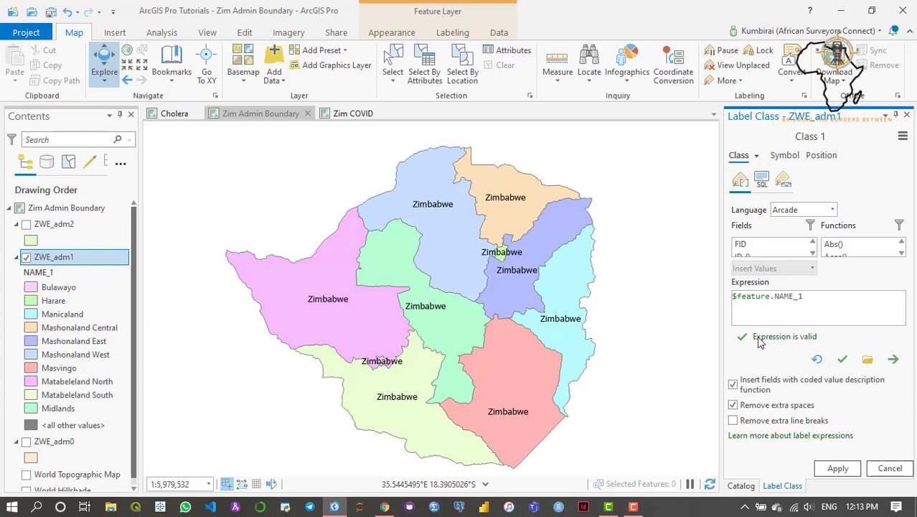
{"action": "left_click", "coordinate": [839, 471]}
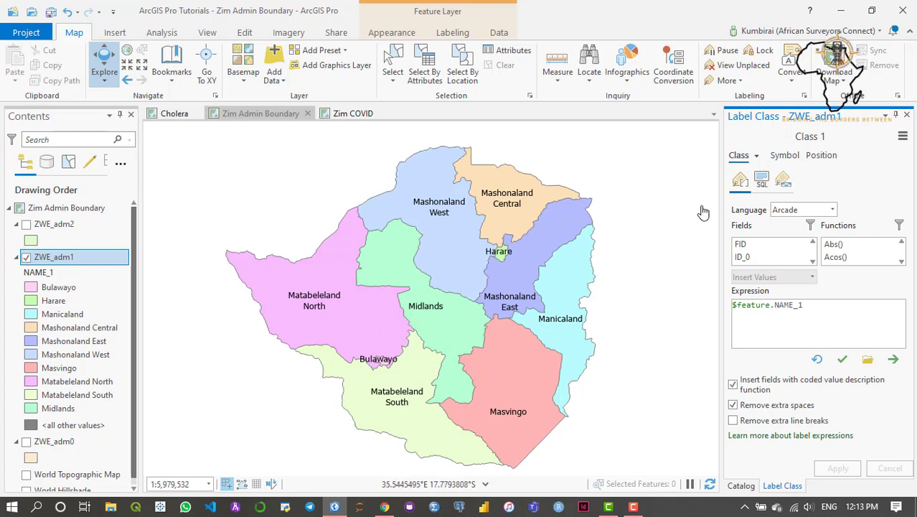
- Look through the languages offered for the ZWE_adm1 label expression, leaving Arcade selected
{"action": "left_click", "coordinate": [833, 209]}
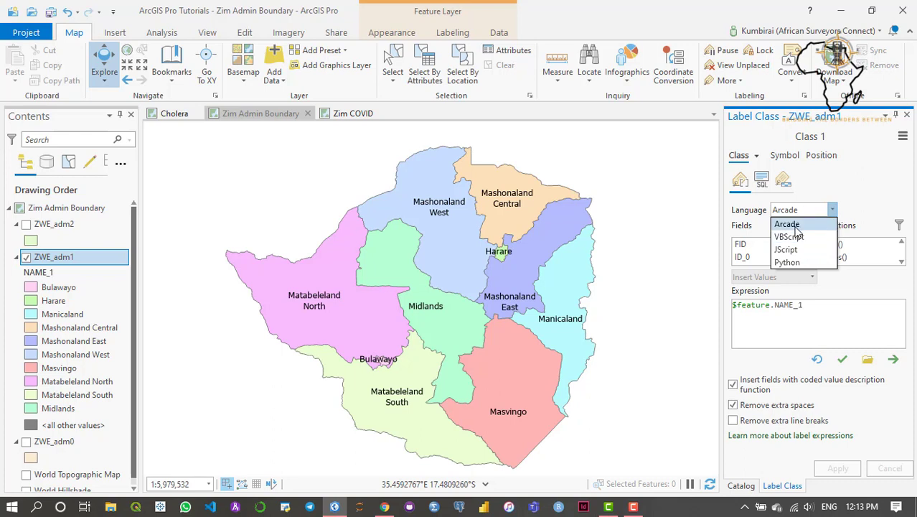
{"action": "left_click", "coordinate": [844, 205]}
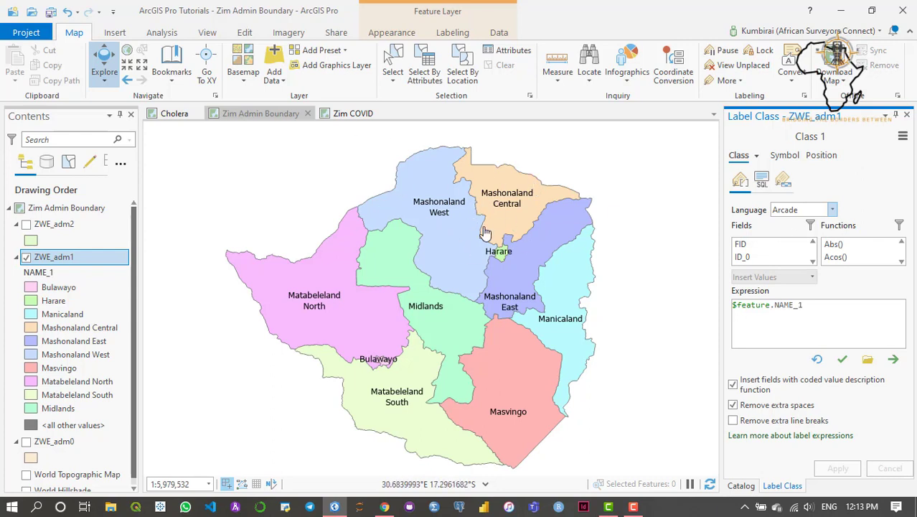
{"action": "left_click", "coordinate": [833, 210]}
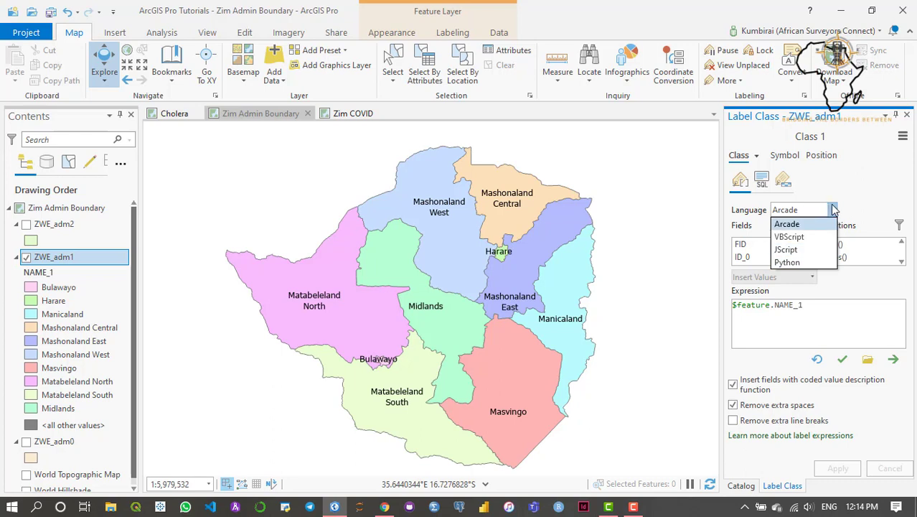
{"action": "left_click", "coordinate": [834, 210]}
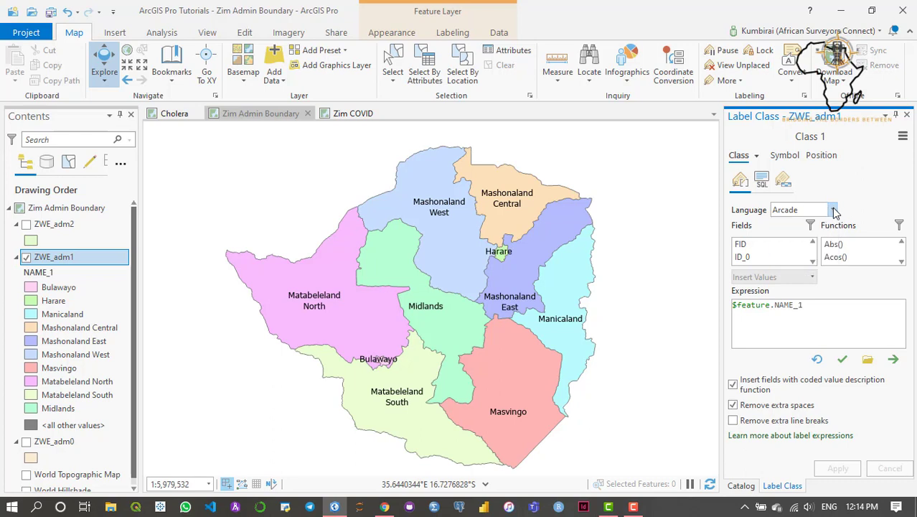
- Open the appearance settings of the ZWE_adm1 label symbol and set its font to Times New Roman
{"action": "left_click", "coordinate": [786, 156]}
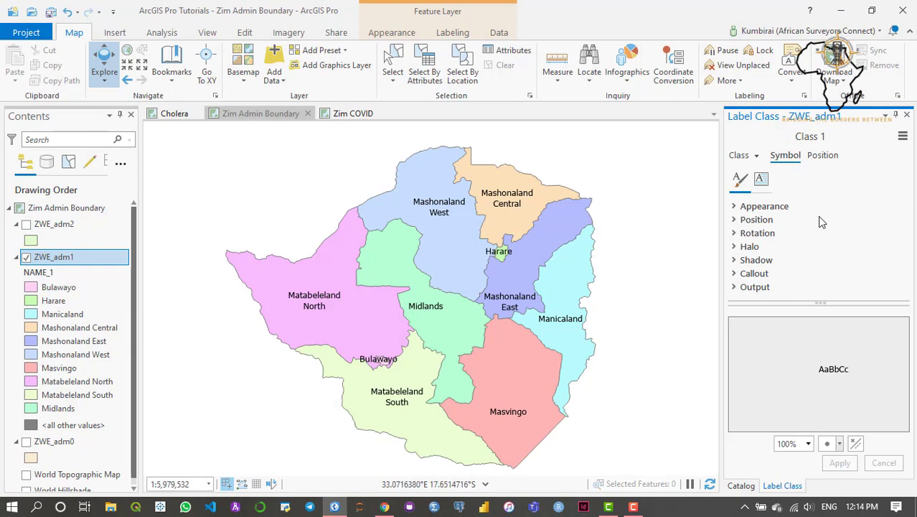
{"action": "left_click", "coordinate": [735, 208]}
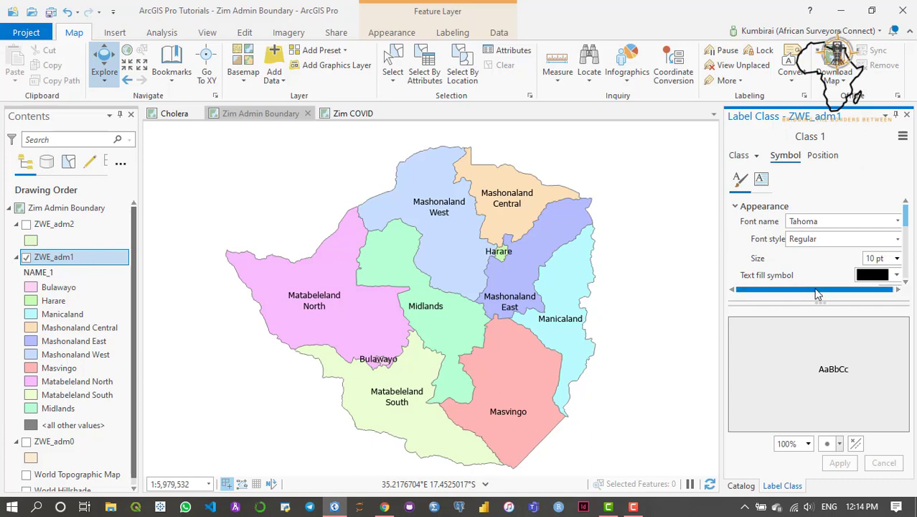
{"action": "left_click", "coordinate": [895, 224]}
{"action": "scroll", "coordinate": [744, 375], "scroll_direction": "down", "scroll_amount": 3}
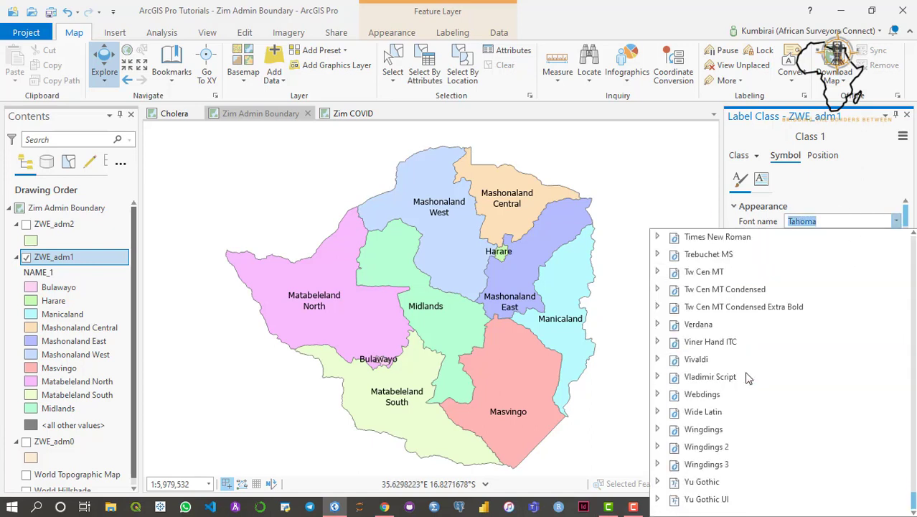
{"action": "scroll", "coordinate": [746, 376], "scroll_direction": "up", "scroll_amount": 20}
{"action": "scroll", "coordinate": [746, 377], "scroll_direction": "up", "scroll_amount": 20}
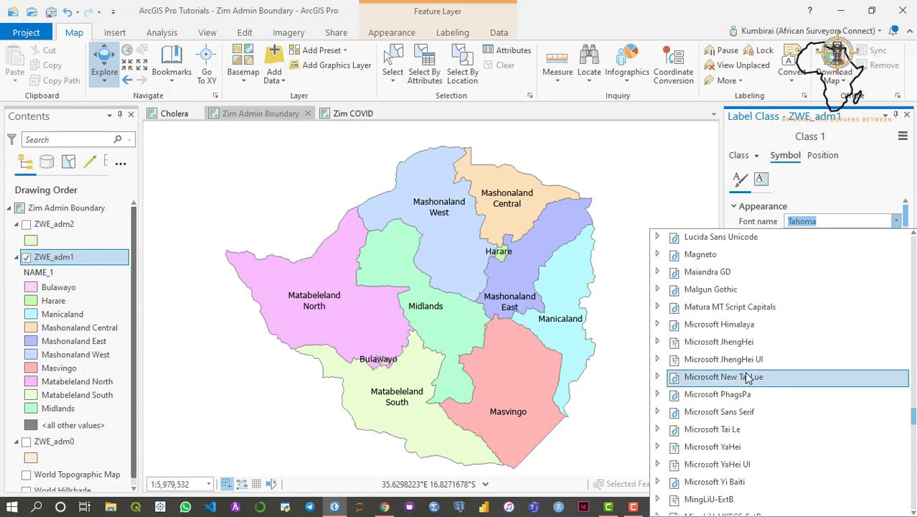
{"action": "scroll", "coordinate": [746, 376], "scroll_direction": "up", "scroll_amount": 20}
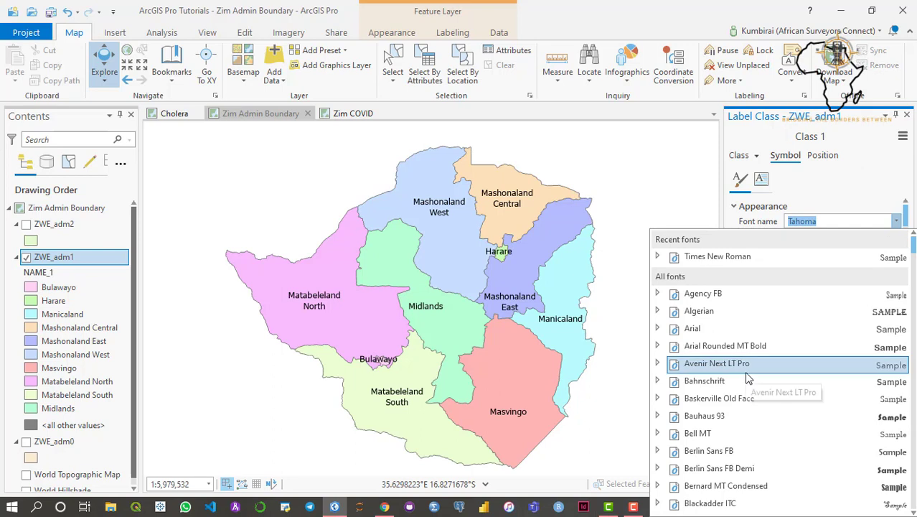
{"action": "left_click", "coordinate": [710, 259]}
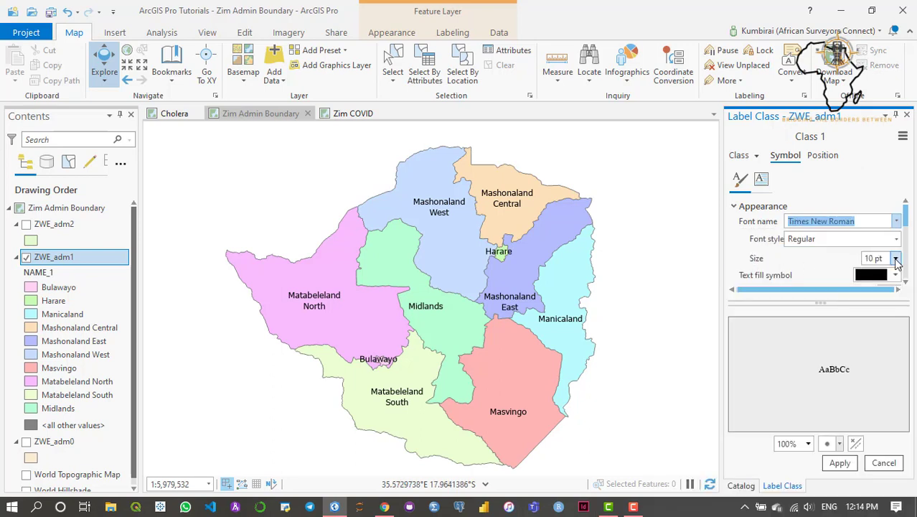
- Set the ZWE_adm1 label text size to 11 pt and apply the new text style to the map
{"action": "left_click", "coordinate": [896, 258]}
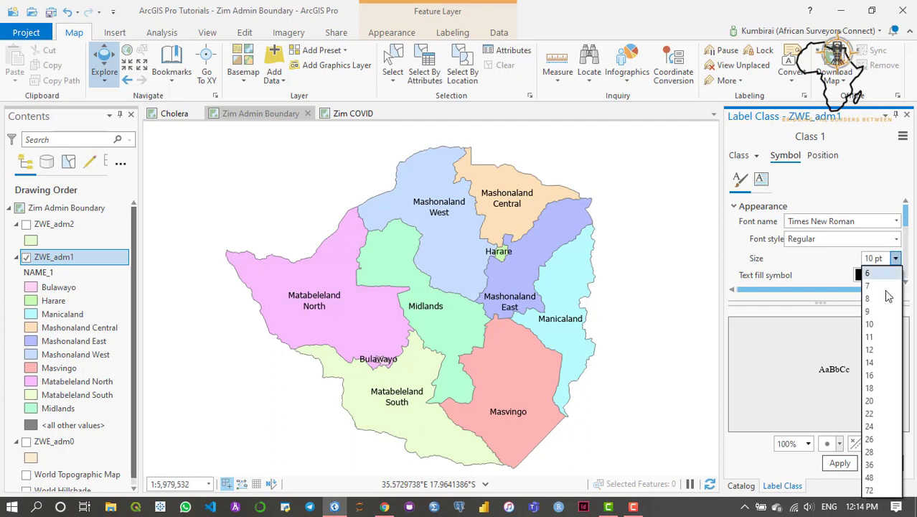
{"action": "left_click", "coordinate": [873, 334]}
{"action": "scroll", "coordinate": [795, 264], "scroll_direction": "down", "scroll_amount": 1}
{"action": "scroll", "coordinate": [795, 262], "scroll_direction": "down", "scroll_amount": 2}
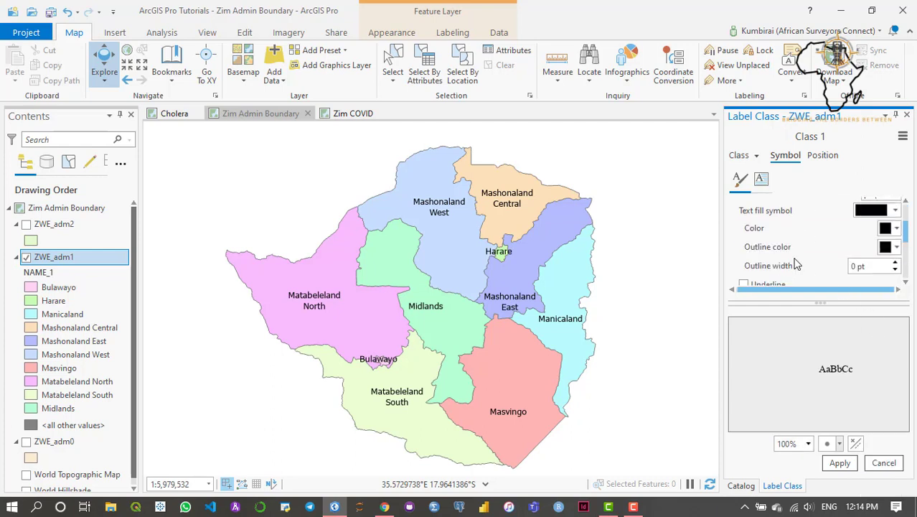
{"action": "scroll", "coordinate": [795, 262], "scroll_direction": "up", "scroll_amount": 1}
{"action": "scroll", "coordinate": [790, 246], "scroll_direction": "down", "scroll_amount": 1}
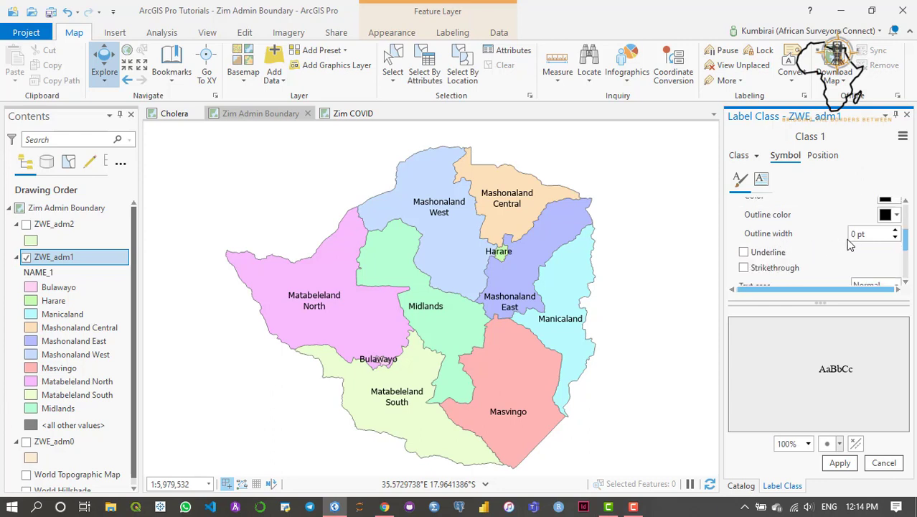
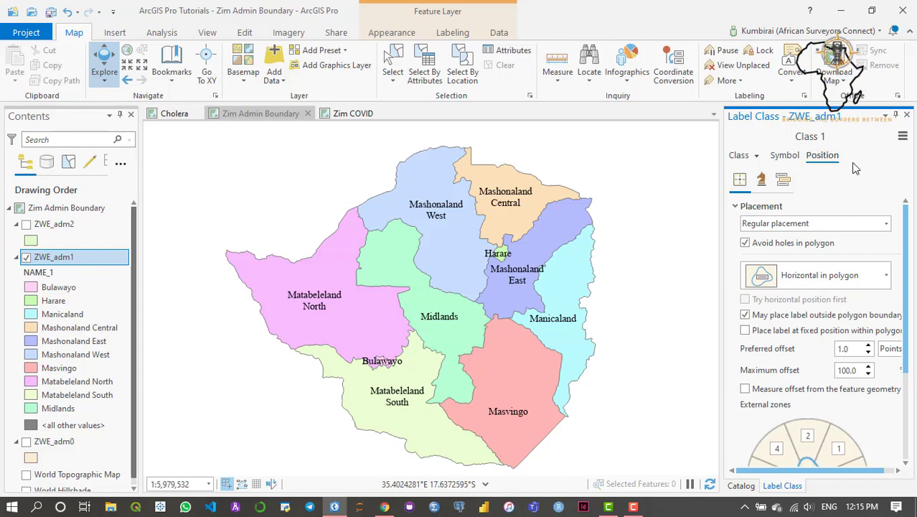
{"action": "mouse_move", "coordinate": [906, 247]}
{"action": "left_mouse_down"}
{"action": "mouse_move", "coordinate": [908, 339]}
{"action": "mouse_move", "coordinate": [908, 237]}
{"action": "left_mouse_up"}
- Switch to the Zim COVID map, zoom out and centre the whole country, and return to the Zim Admin Boundary map
{"action": "left_click", "coordinate": [343, 118]}
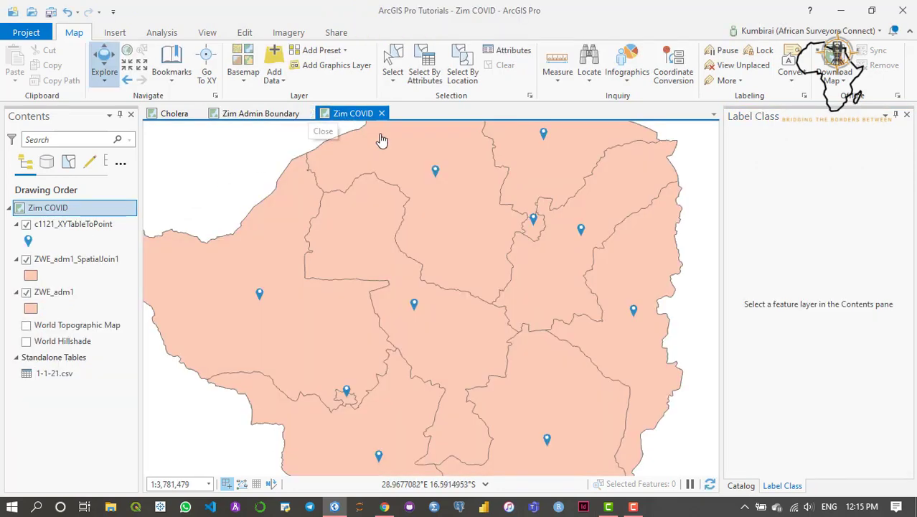
{"action": "scroll", "coordinate": [491, 295], "scroll_direction": "down", "scroll_amount": 2}
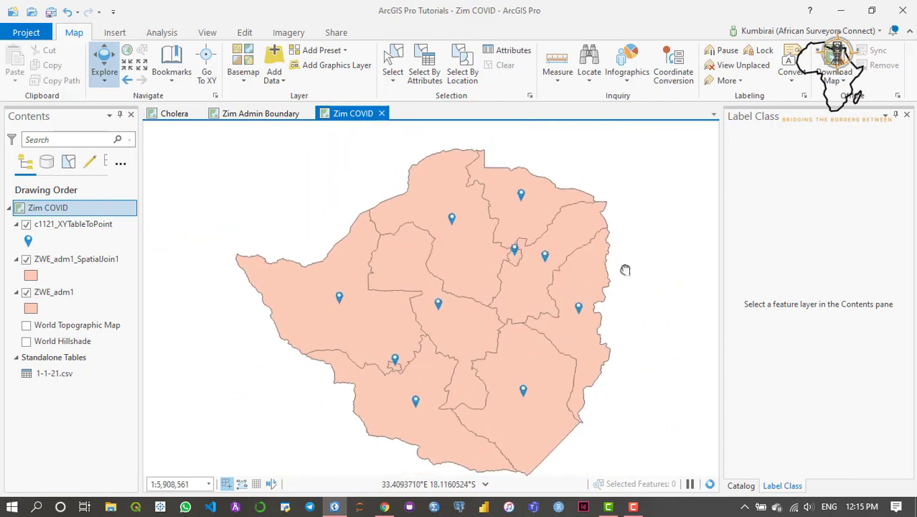
{"action": "left_click", "coordinate": [245, 115]}
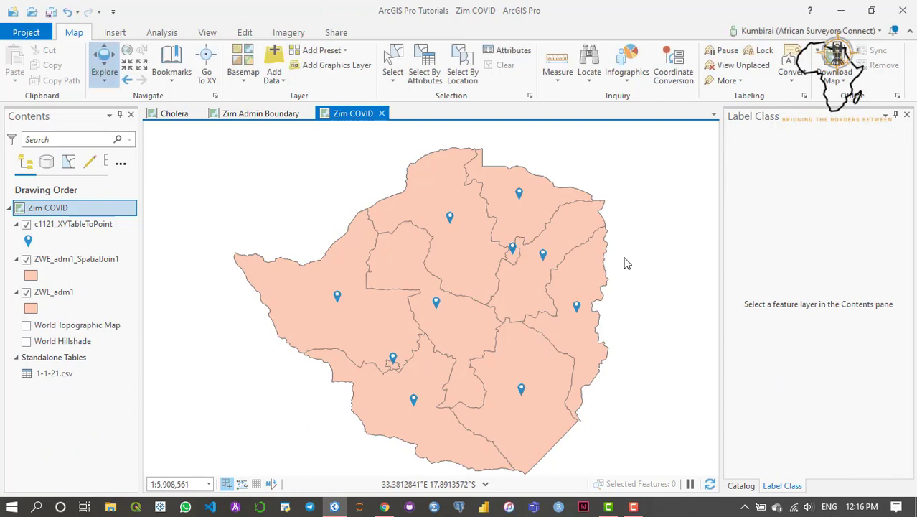
{"action": "left_click_drag", "start_coordinate": [624, 260], "coordinate": [612, 256]}
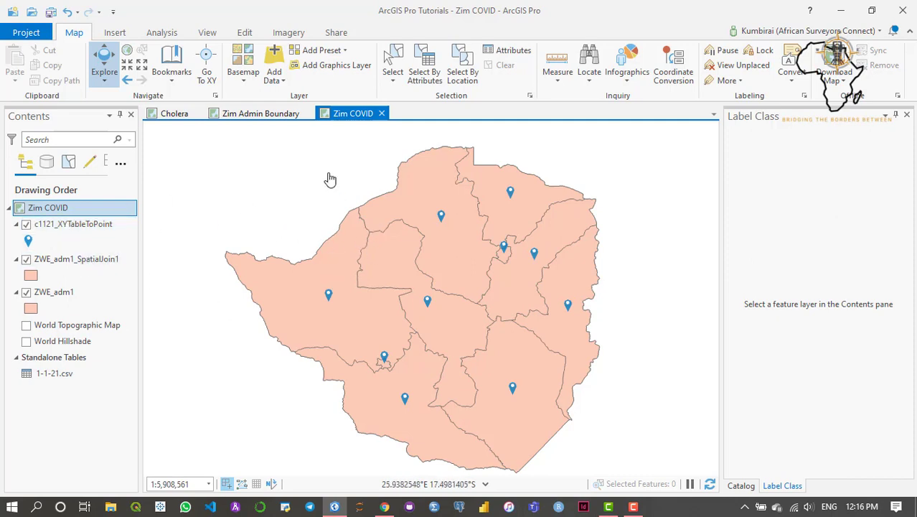
{"action": "left_click", "coordinate": [250, 116]}
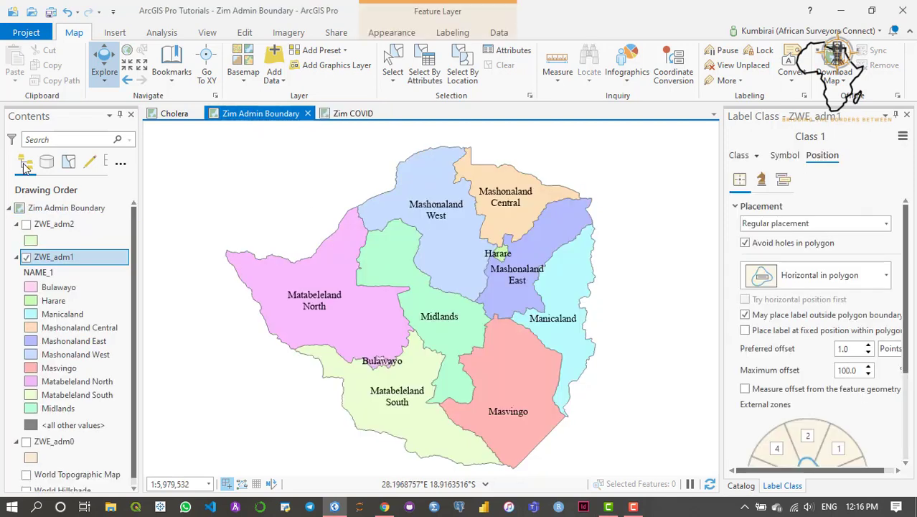
- Switch to the Zim COVID map and open the attribute table of the ZWE_adm1_SpatialJoin1 layer
{"action": "scroll", "coordinate": [136, 280], "scroll_direction": "down", "scroll_amount": 1}
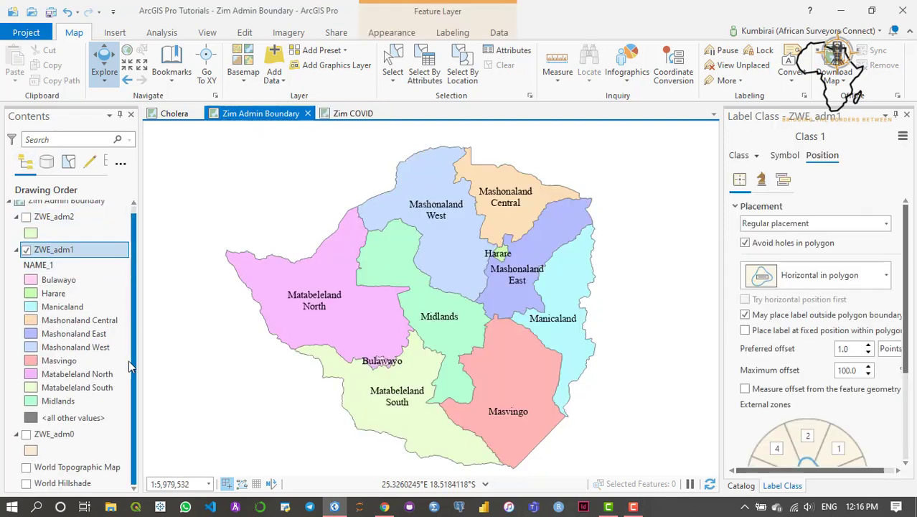
{"action": "left_click", "coordinate": [26, 249]}
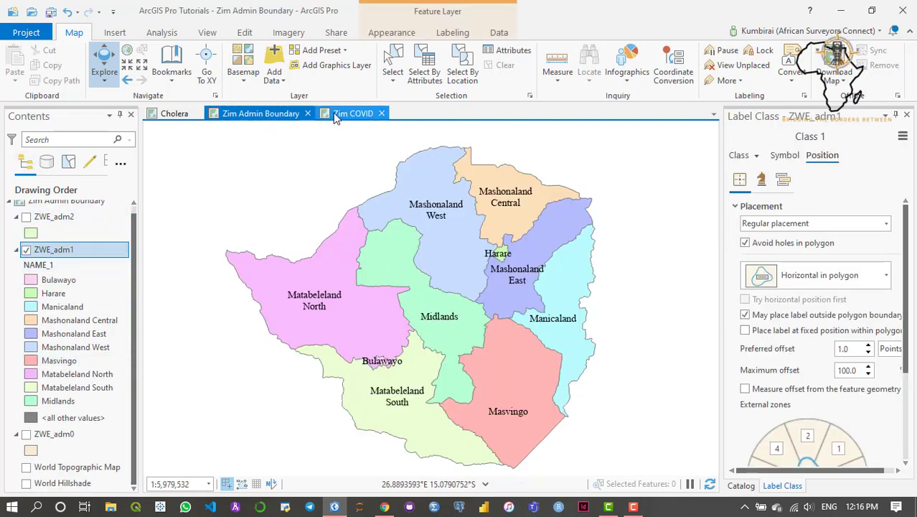
{"action": "left_click", "coordinate": [334, 117]}
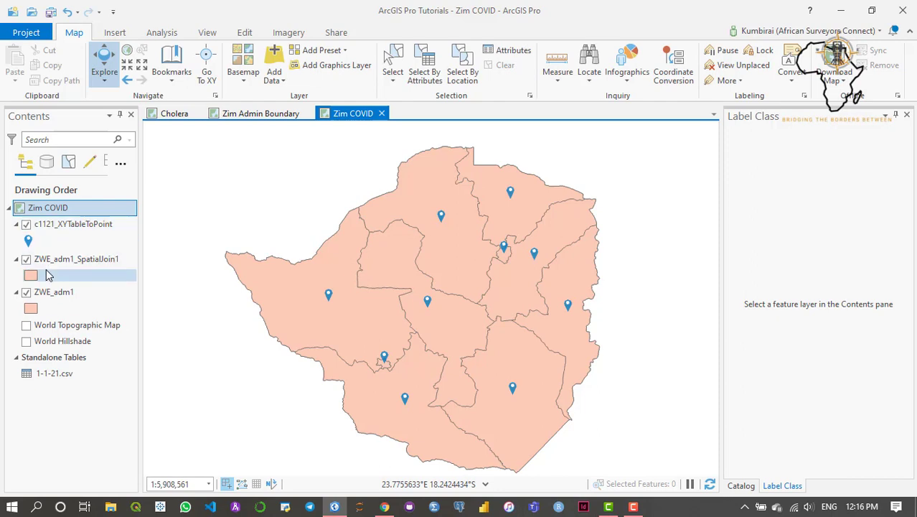
{"action": "left_click", "coordinate": [79, 259]}
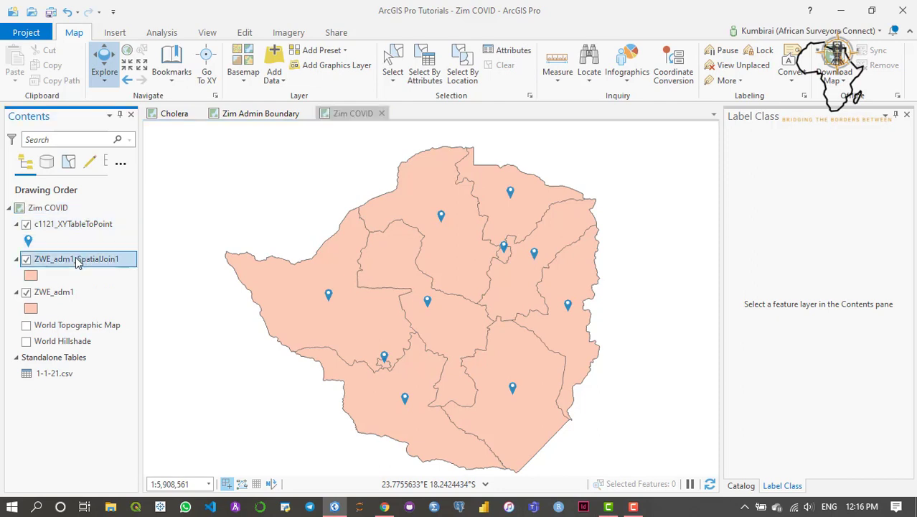
{"action": "right_click", "coordinate": [75, 258]}
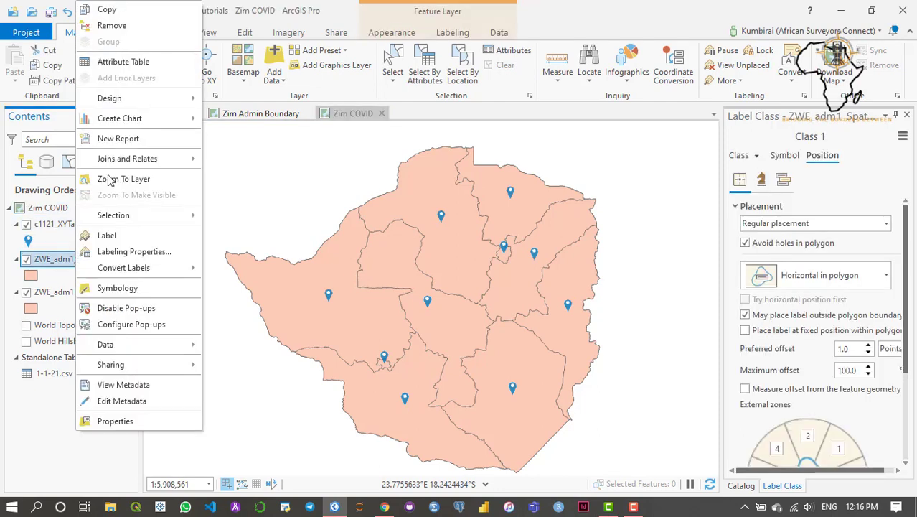
{"action": "left_click", "coordinate": [121, 64]}
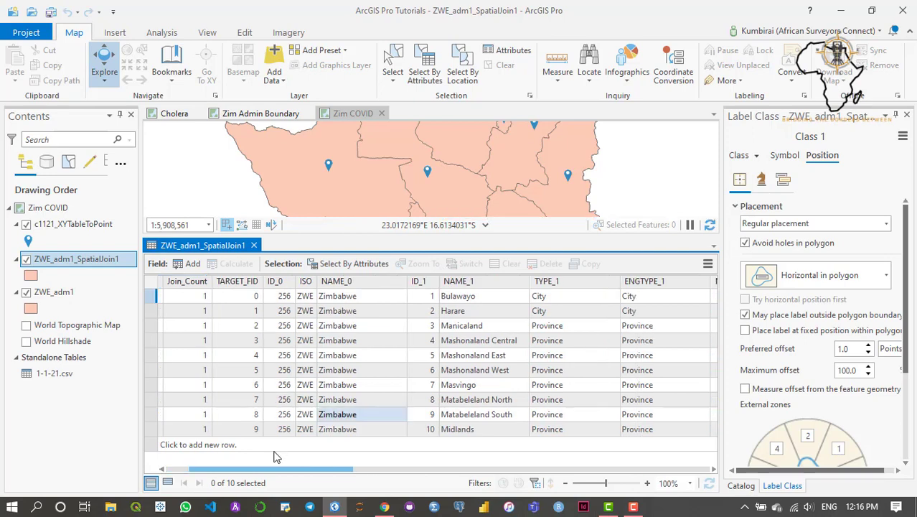
- Examine the ZWE_adm1_SpatialJoin1 attribute fields, including cases, recoveries, deaths, active cases and population per province, and close the table
{"action": "left_click_drag", "start_coordinate": [293, 469], "coordinate": [230, 476]}
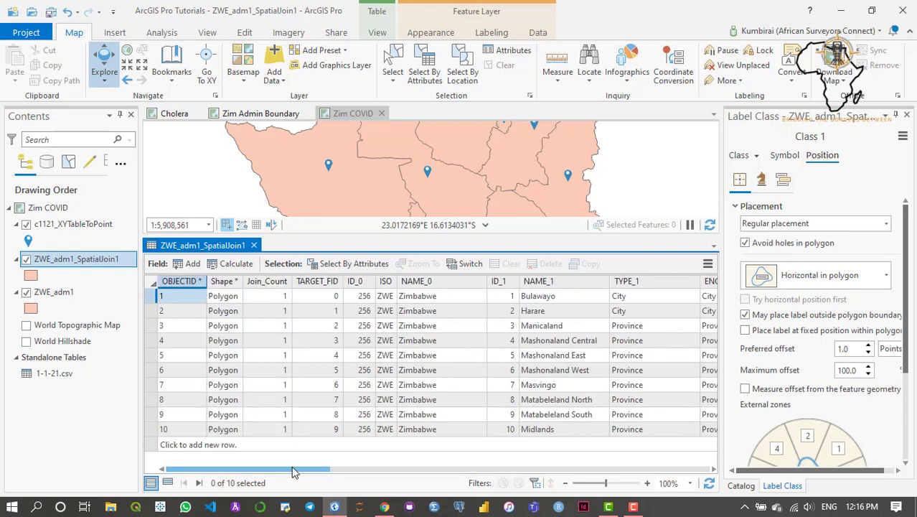
{"action": "left_click_drag", "start_coordinate": [295, 472], "coordinate": [426, 472]}
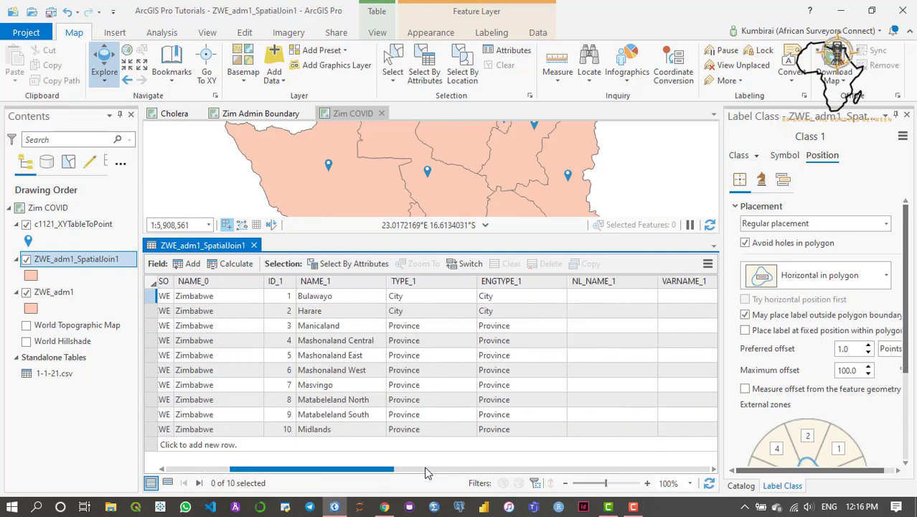
{"action": "left_click", "coordinate": [491, 472]}
{"action": "left_click", "coordinate": [507, 473]}
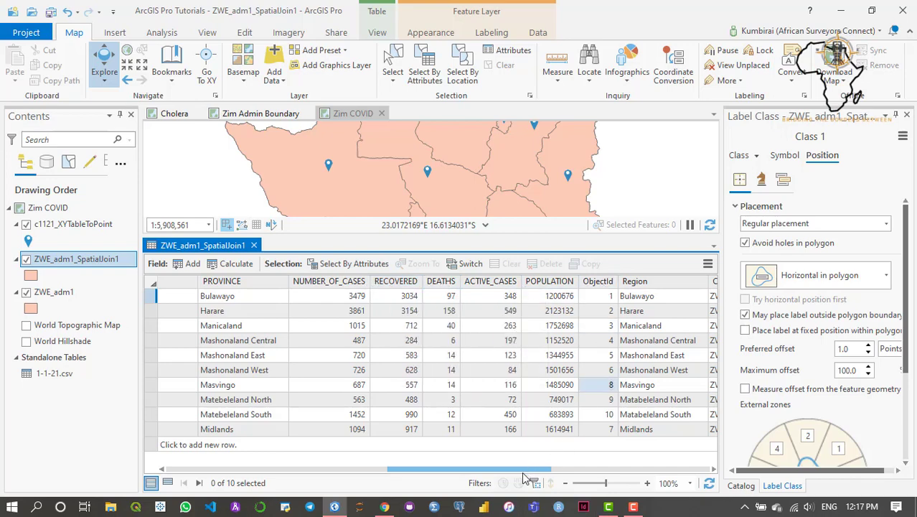
{"action": "mouse_move", "coordinate": [553, 467]}
{"action": "left_mouse_down"}
{"action": "mouse_move", "coordinate": [673, 465]}
{"action": "mouse_move", "coordinate": [555, 465]}
{"action": "left_mouse_up"}
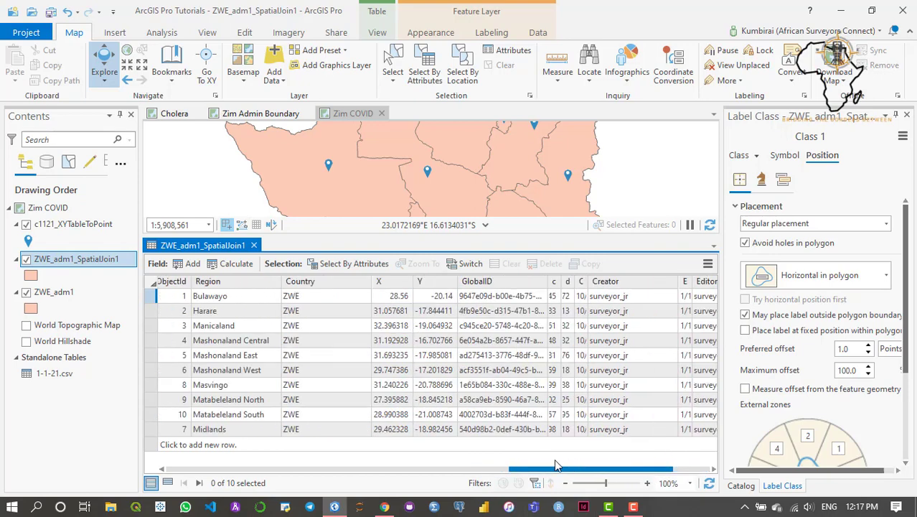
{"action": "left_click_drag", "start_coordinate": [444, 470], "coordinate": [401, 471]}
{"action": "left_click", "coordinate": [423, 469]}
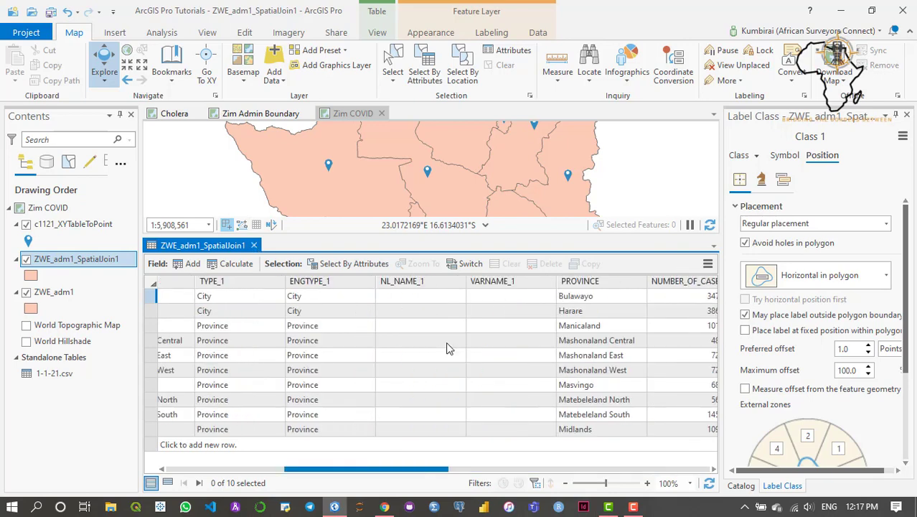
{"action": "left_click", "coordinate": [467, 469]}
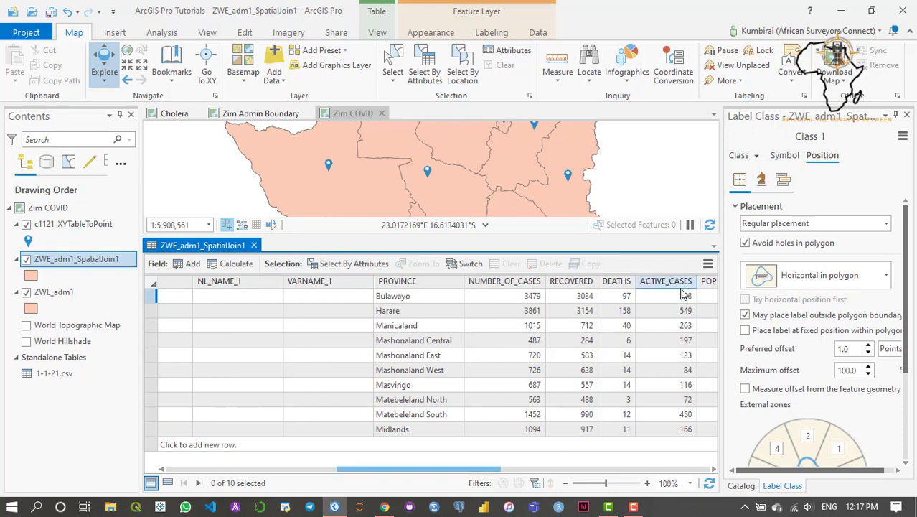
{"action": "mouse_move", "coordinate": [493, 476]}
{"action": "left_mouse_down"}
{"action": "mouse_move", "coordinate": [538, 475]}
{"action": "mouse_move", "coordinate": [502, 471]}
{"action": "left_mouse_up"}
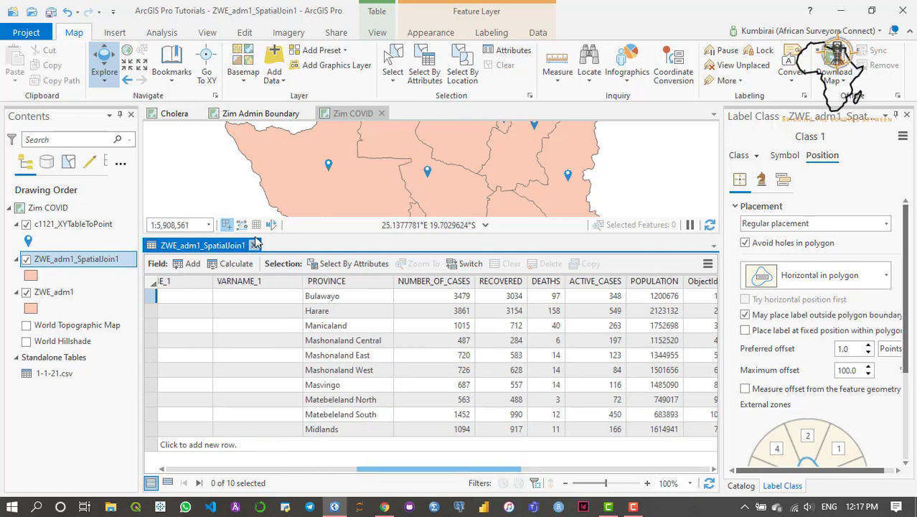
{"action": "left_click", "coordinate": [253, 245]}
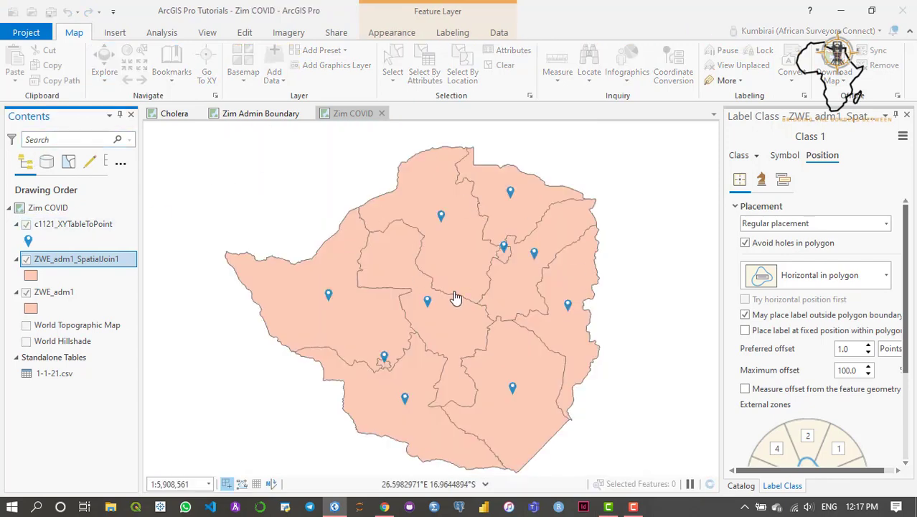
- Hide the c1121_XYTableToPoint and ZWE_adm1 layers so only ZWE_adm1_SpatialJoin1 is drawn, and close the label class settings
{"action": "left_click", "coordinate": [26, 225]}
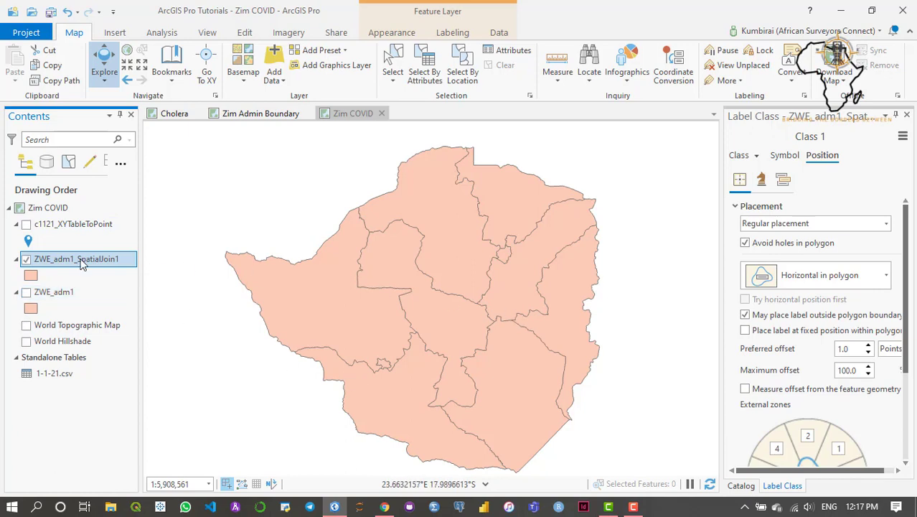
{"action": "right_click", "coordinate": [81, 264]}
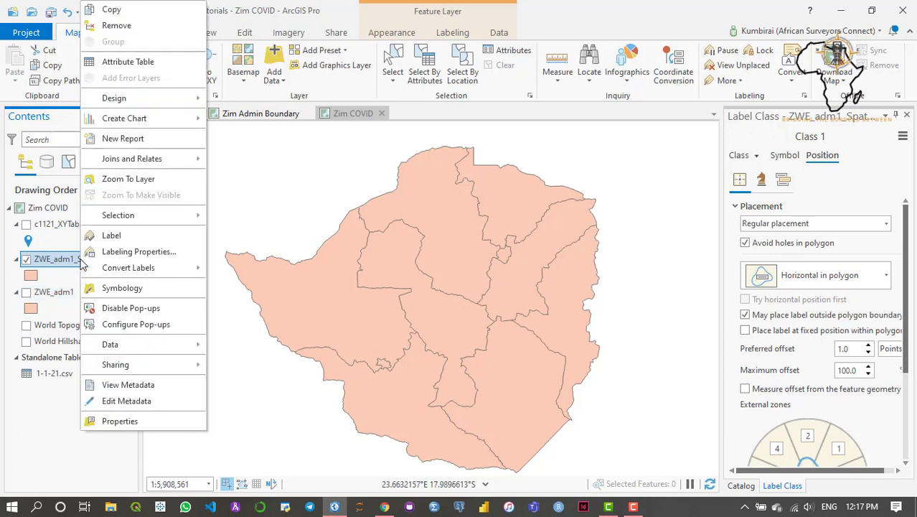
{"action": "left_click", "coordinate": [907, 116]}
{"action": "left_click", "coordinate": [907, 116]}
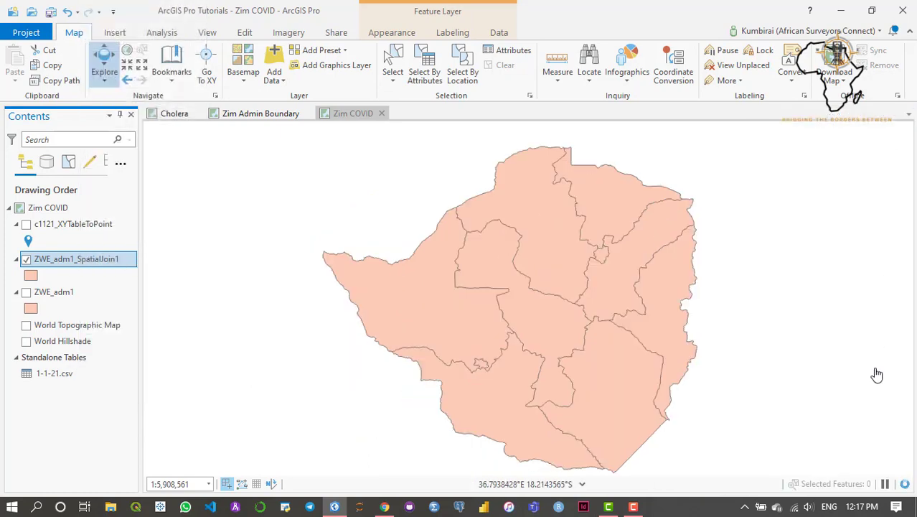
- Open the symbology of ZWE_adm1_SpatialJoin1 and set its primary symbology to Graduated Colors
{"action": "right_click", "coordinate": [61, 265]}
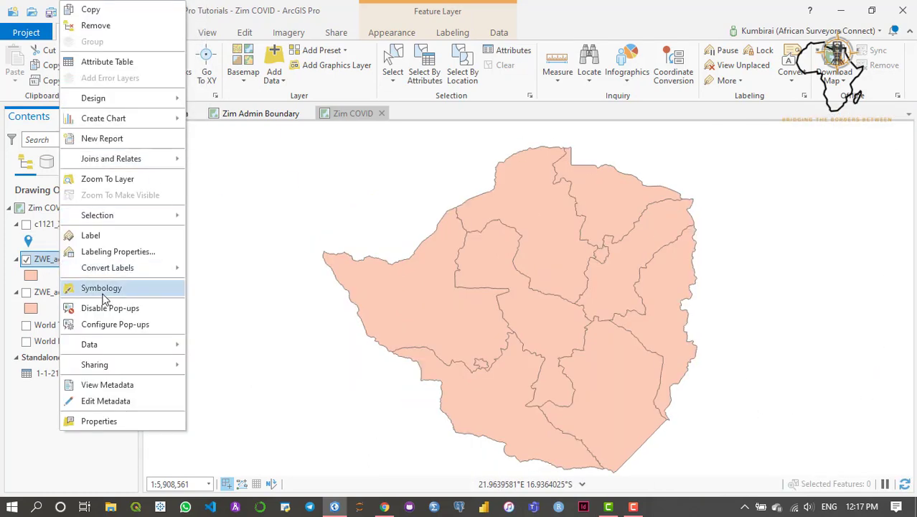
{"action": "left_click", "coordinate": [103, 295]}
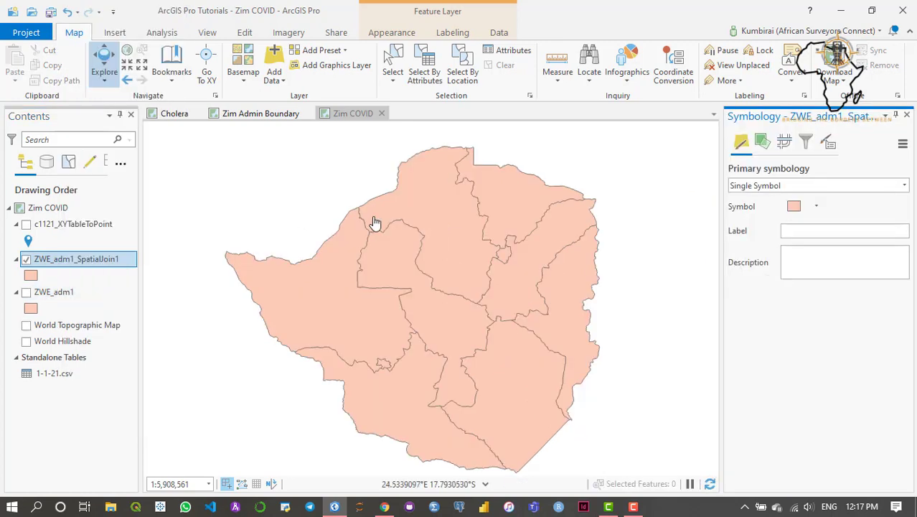
{"action": "left_click", "coordinate": [904, 186]}
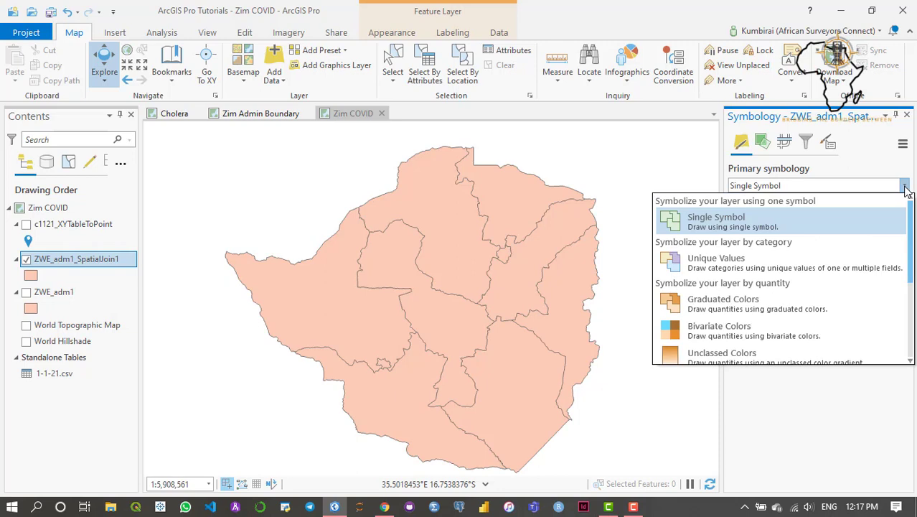
{"action": "scroll", "coordinate": [810, 253], "scroll_direction": "down", "scroll_amount": 1}
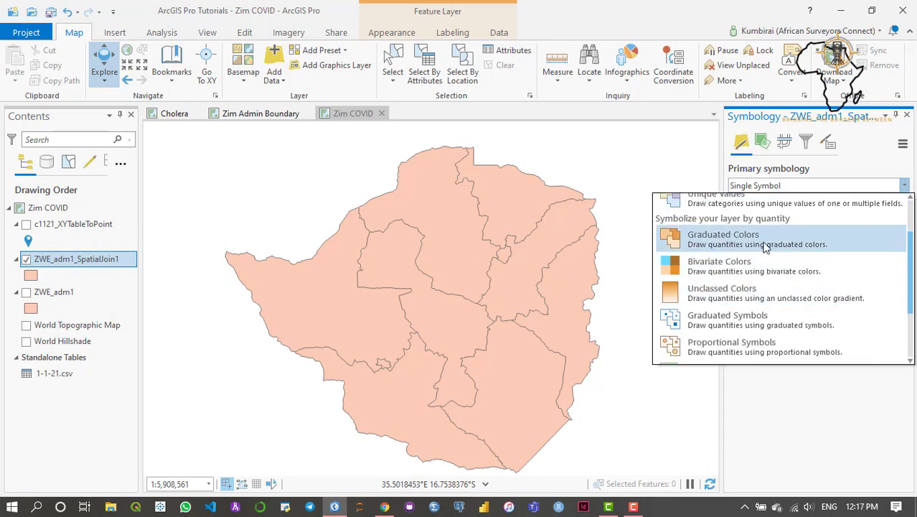
{"action": "scroll", "coordinate": [777, 246], "scroll_direction": "down", "scroll_amount": 1}
{"action": "scroll", "coordinate": [803, 283], "scroll_direction": "up", "scroll_amount": 2}
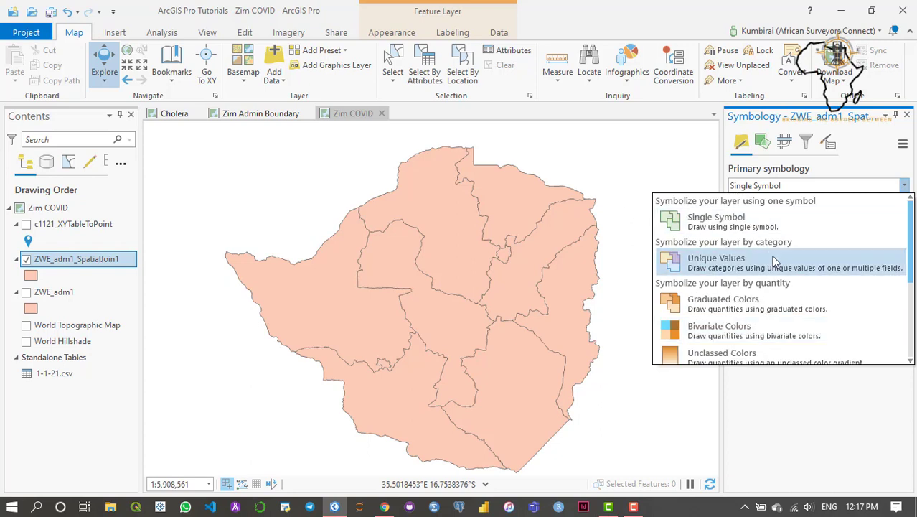
{"action": "scroll", "coordinate": [771, 255], "scroll_direction": "down", "scroll_amount": 1}
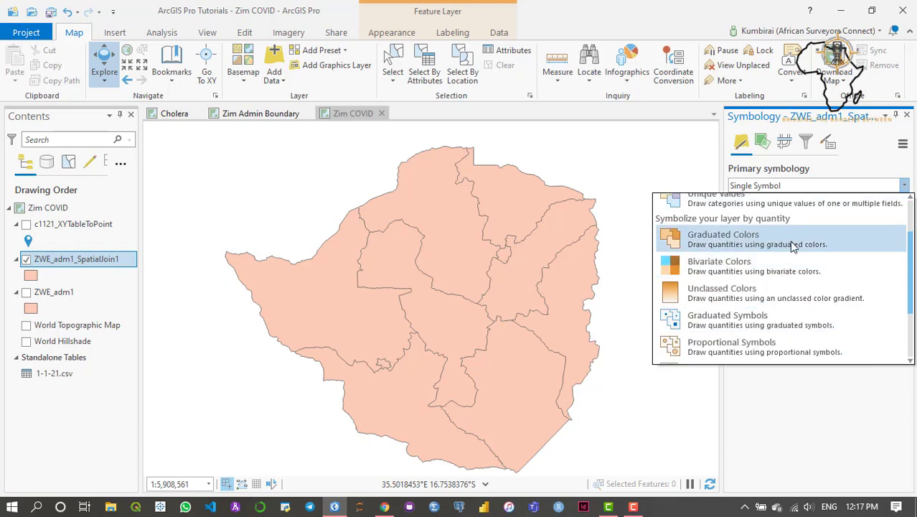
{"action": "left_click", "coordinate": [784, 246]}
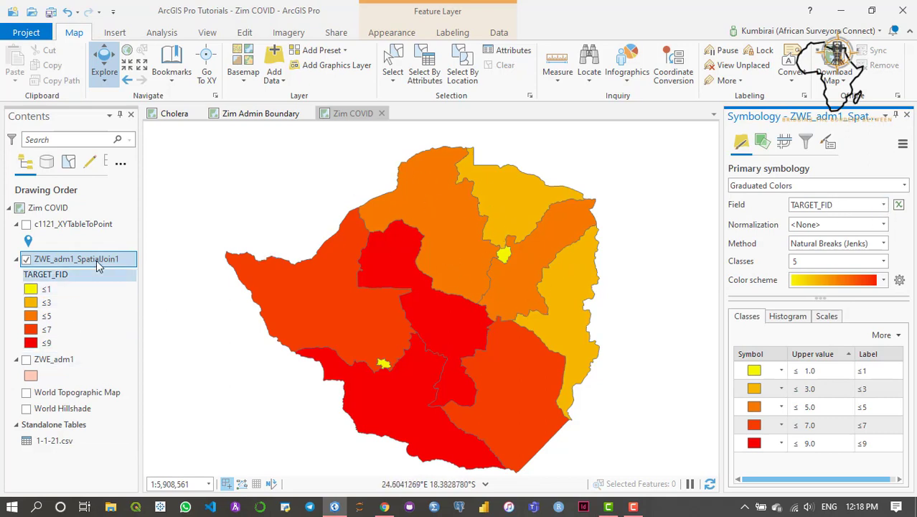
- Base the graduated colours on the ACTIVE_CASES field and keep the number of classes at 5
{"action": "left_click", "coordinate": [882, 206]}
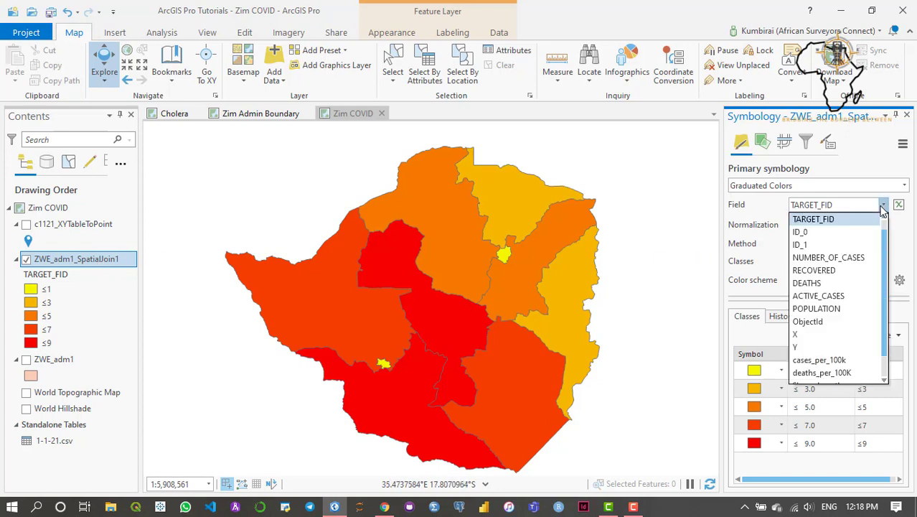
{"action": "left_click", "coordinate": [826, 298]}
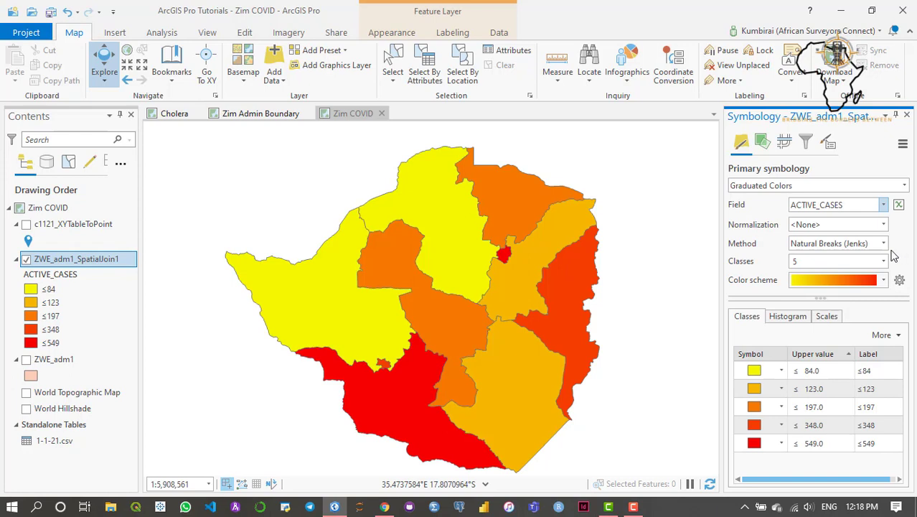
{"action": "left_click", "coordinate": [884, 261]}
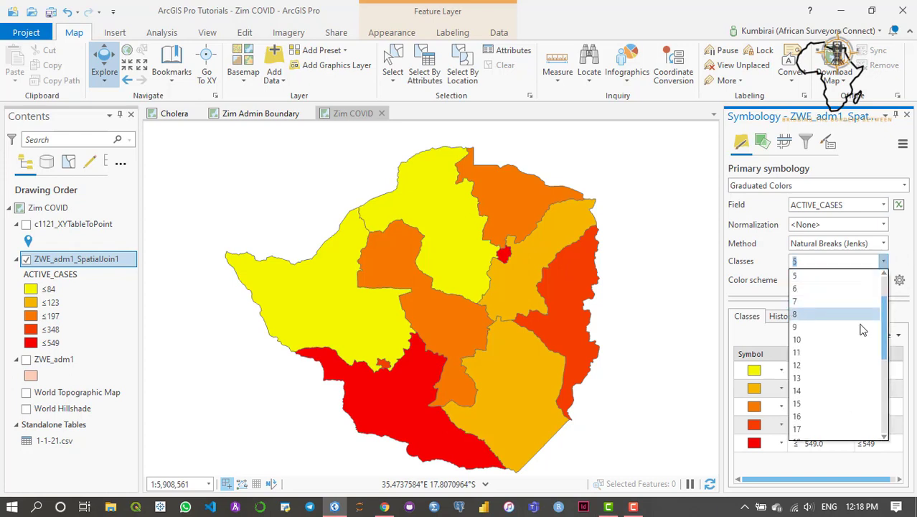
{"action": "scroll", "coordinate": [859, 321], "scroll_direction": "down", "scroll_amount": 3}
{"action": "scroll", "coordinate": [861, 338], "scroll_direction": "up", "scroll_amount": 3}
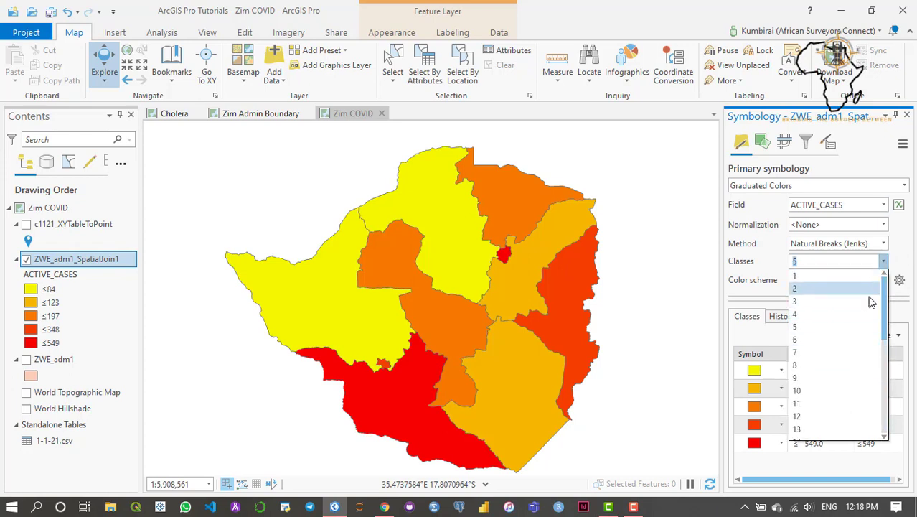
{"action": "left_click", "coordinate": [810, 330]}
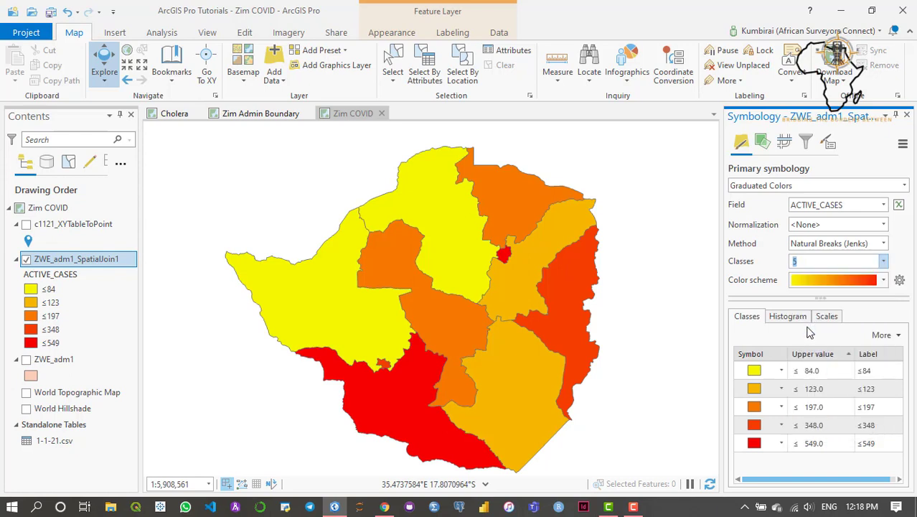
- Apply the continuous light-to-dark blue colour scheme to the ACTIVE_CASES classes
{"action": "left_click", "coordinate": [884, 279]}
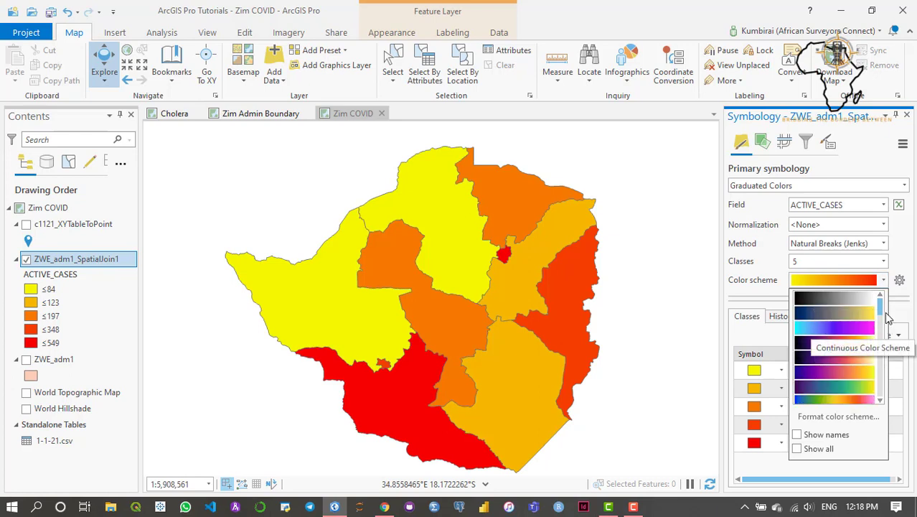
{"action": "left_click_drag", "start_coordinate": [880, 308], "coordinate": [885, 337]}
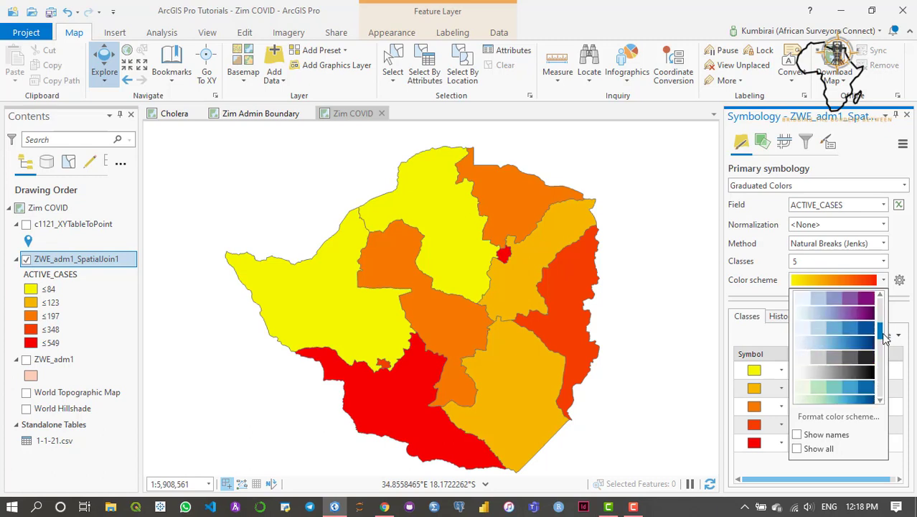
{"action": "left_click", "coordinate": [827, 346]}
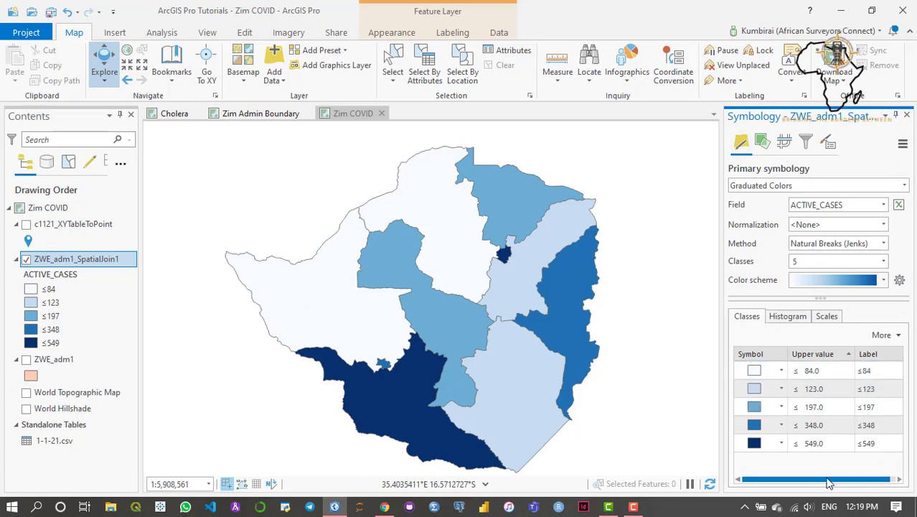
- Review the ACTIVE_CASES class list and compare the map with the Zim Admin Boundary map, returning to Zim COVID
{"action": "left_click_drag", "start_coordinate": [880, 481], "coordinate": [889, 482]}
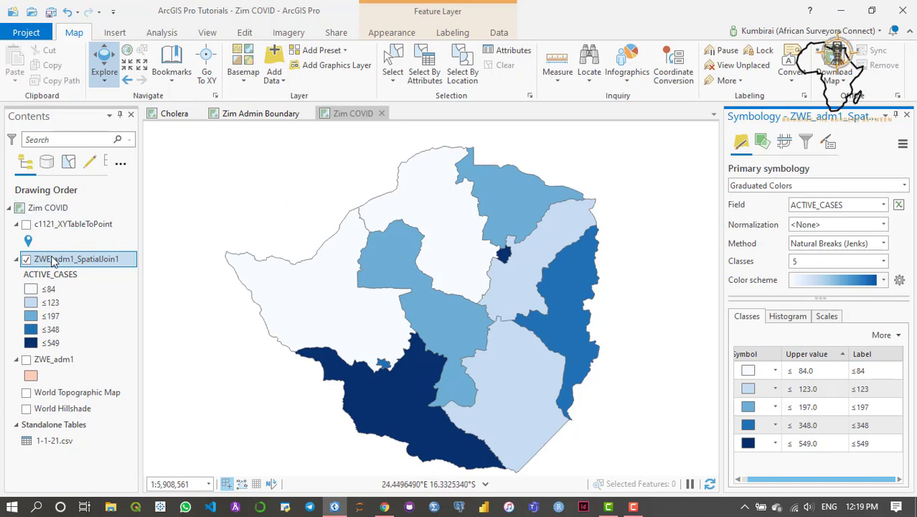
{"action": "left_click", "coordinate": [243, 117]}
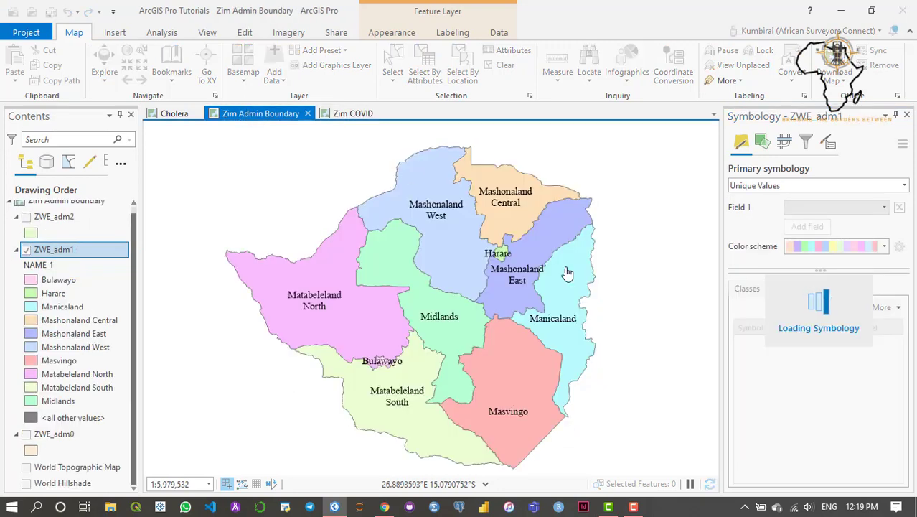
{"action": "left_click", "coordinate": [349, 119]}
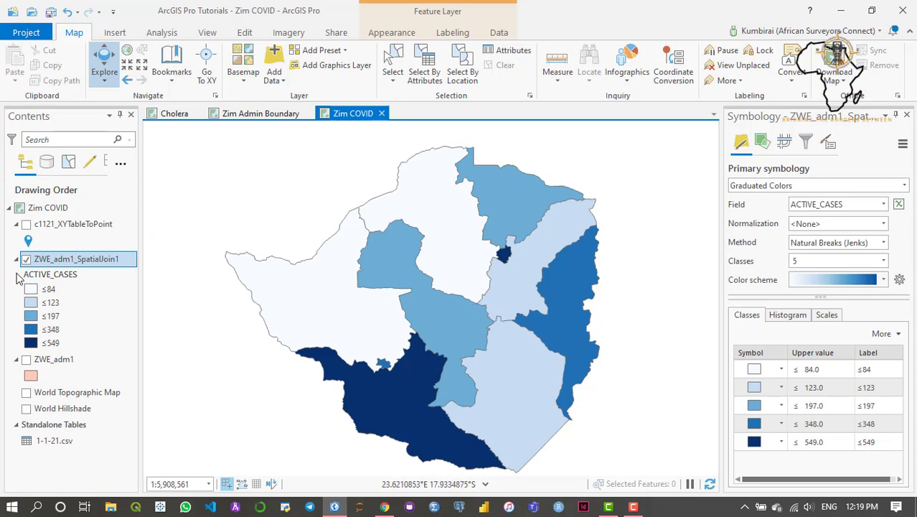
- Turn on labels for the ZWE_adm1_SpatialJoin1 layer and open its labeling properties
{"action": "right_click", "coordinate": [70, 260]}
{"action": "left_click", "coordinate": [101, 242]}
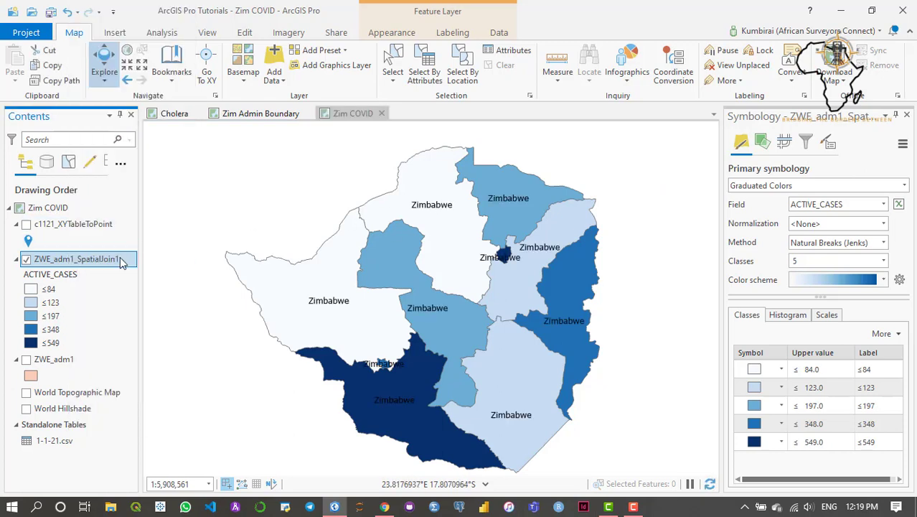
{"action": "right_click", "coordinate": [84, 258]}
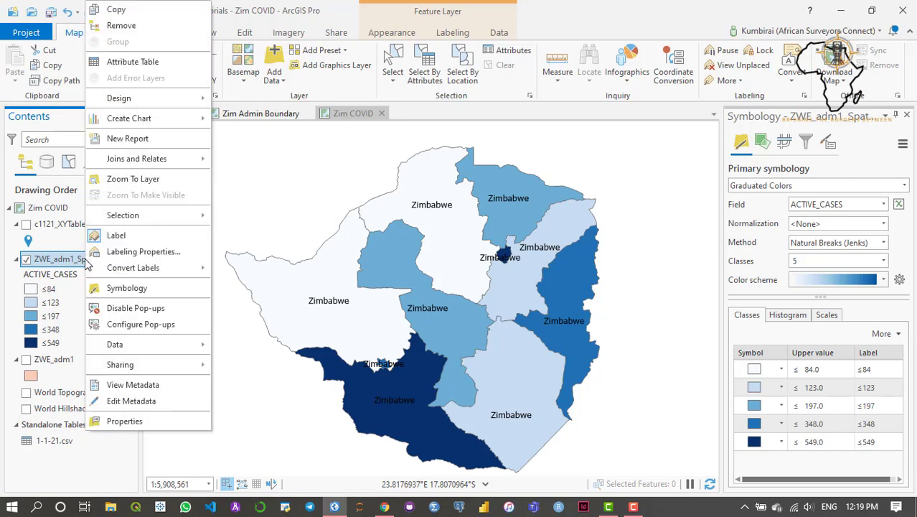
{"action": "left_click", "coordinate": [143, 252]}
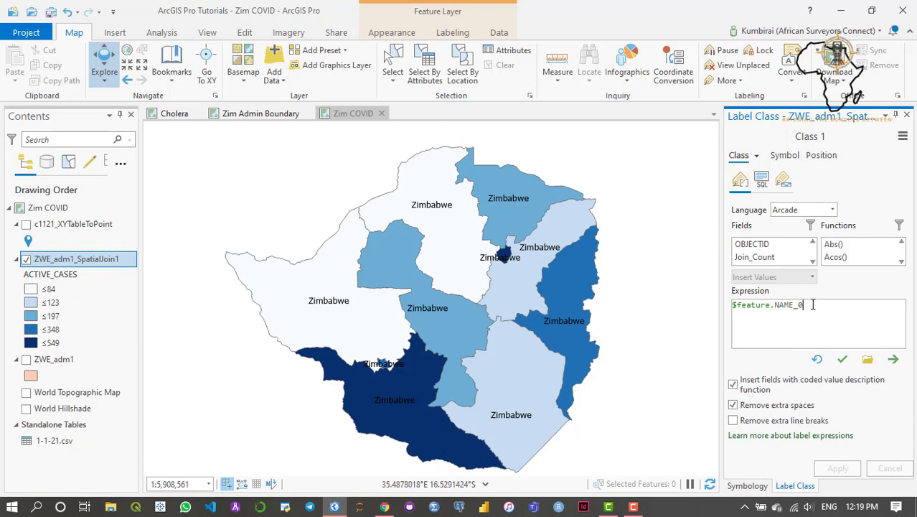
- Check the province and case field names in the ZWE_adm1_SpatialJoin1 attribute table, and dock the table as a tab beside the Zim COVID map
{"action": "key", "text": "BackSpace"}
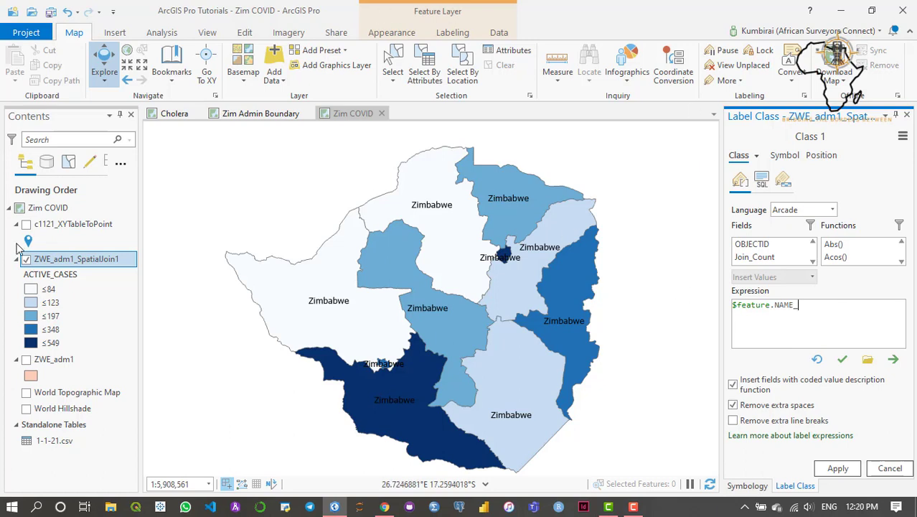
{"action": "right_click", "coordinate": [52, 263]}
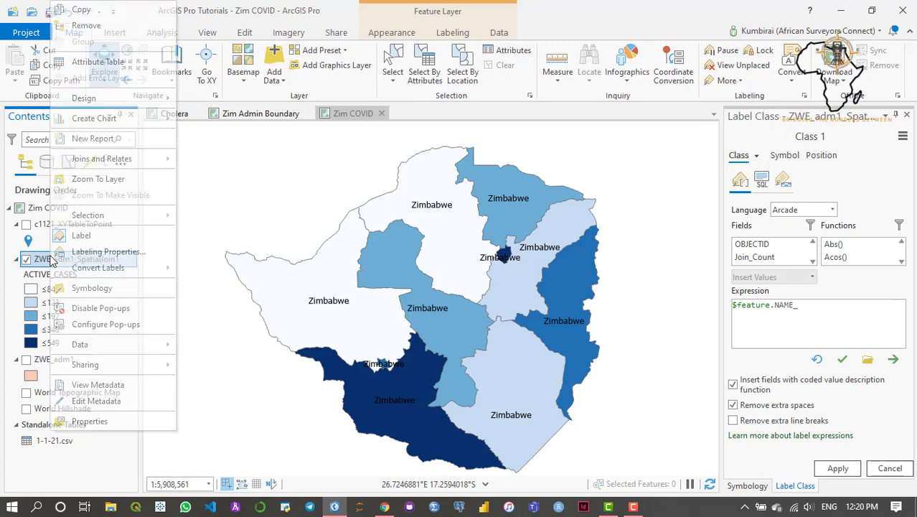
{"action": "left_click", "coordinate": [84, 64]}
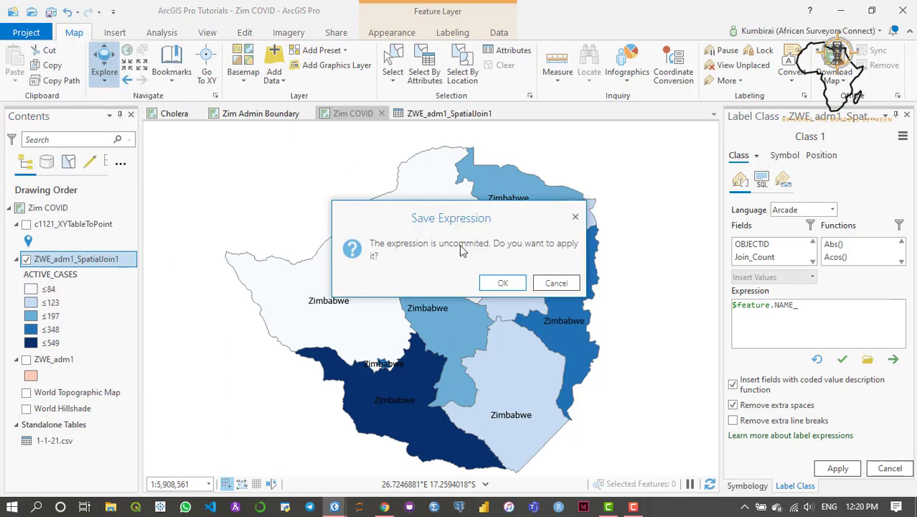
{"action": "left_click", "coordinate": [505, 284]}
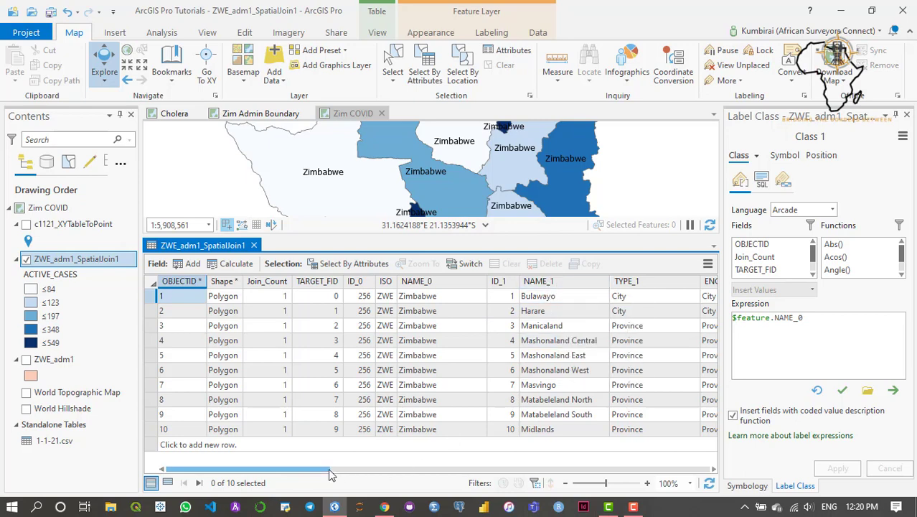
{"action": "left_click_drag", "start_coordinate": [325, 472], "coordinate": [461, 467]}
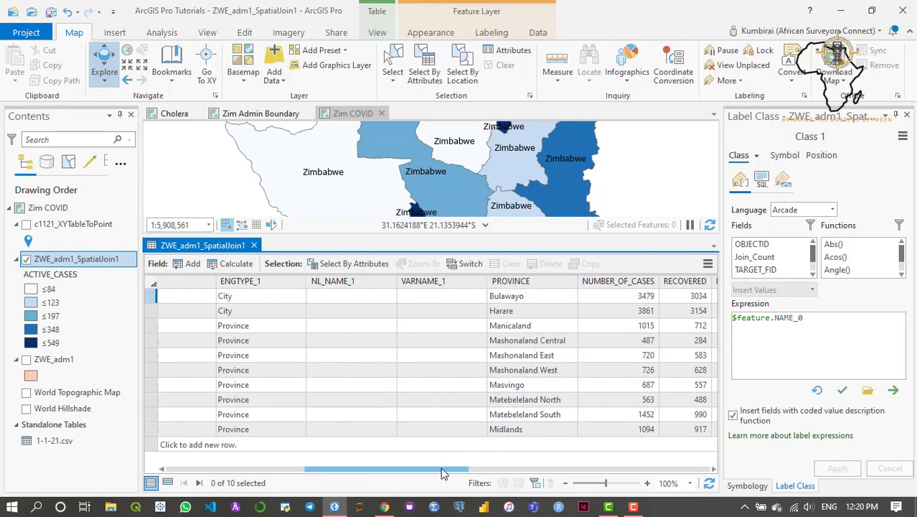
{"action": "left_click_drag", "start_coordinate": [462, 473], "coordinate": [480, 472]}
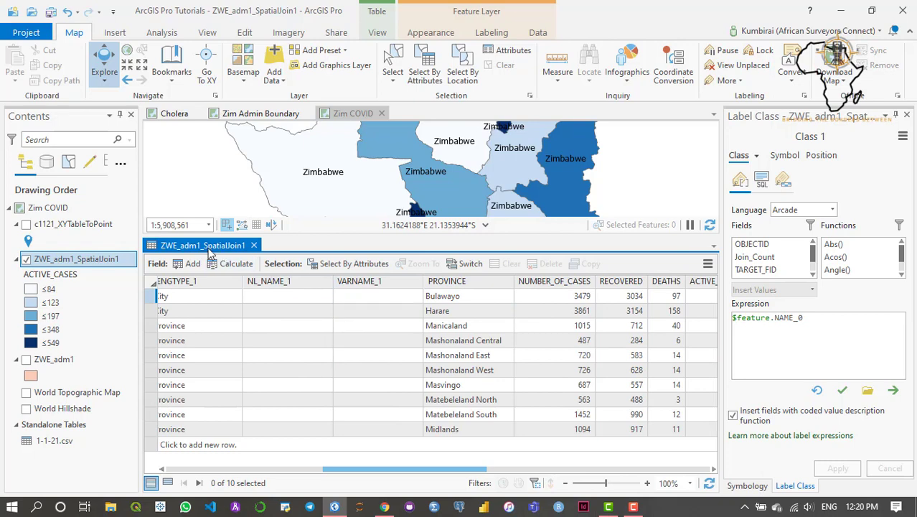
{"action": "mouse_move", "coordinate": [204, 247]}
{"action": "left_mouse_down"}
{"action": "mouse_move", "coordinate": [351, 219]}
{"action": "mouse_move", "coordinate": [434, 193]}
{"action": "mouse_move", "coordinate": [437, 174]}
{"action": "left_mouse_up"}
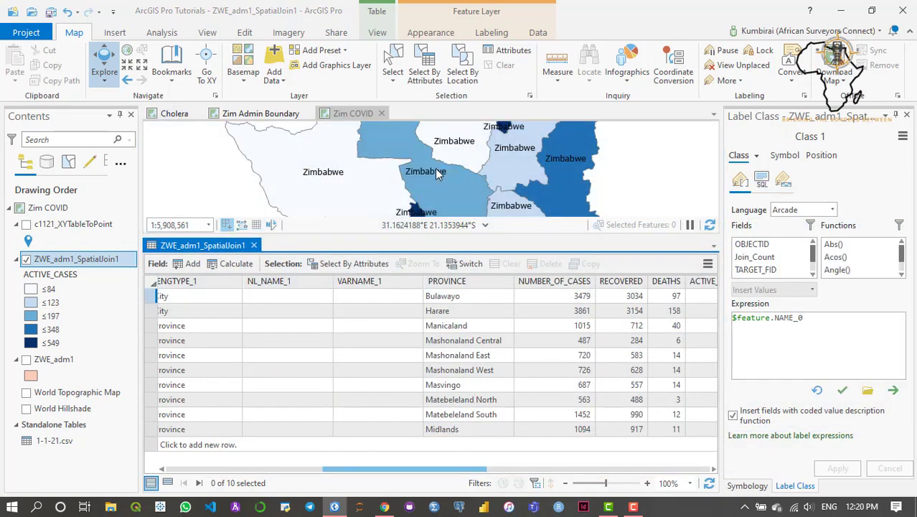
{"action": "left_click", "coordinate": [341, 115]}
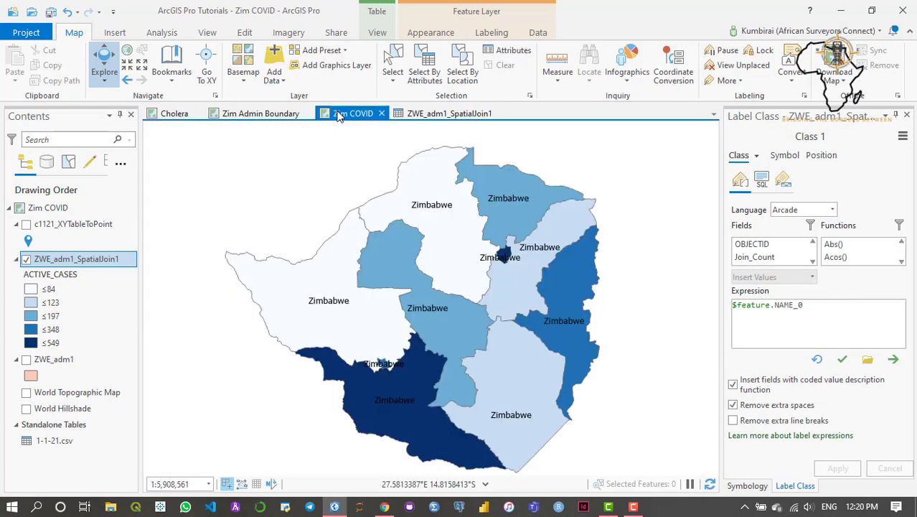
- Change the label expression to $feature.PROVINCE, validate it and apply it to the province labels
{"action": "left_click", "coordinate": [807, 304]}
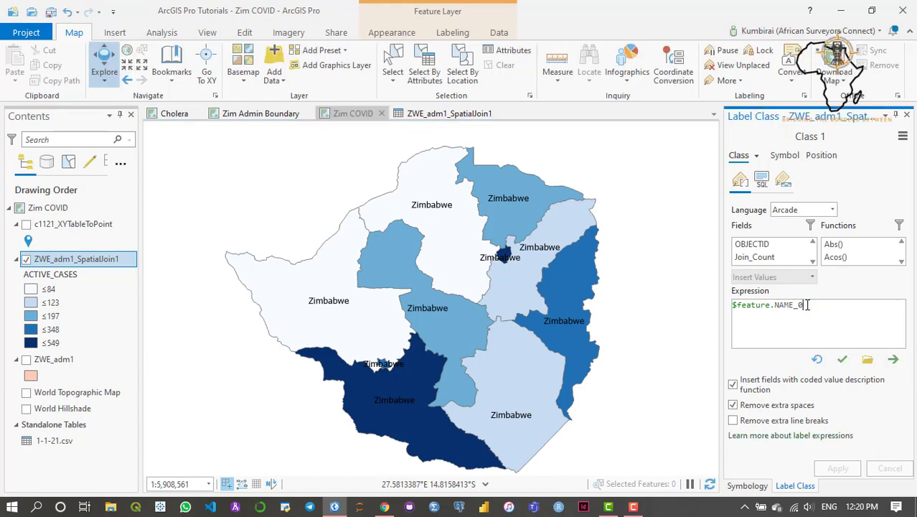
{"action": "key", "text": "BackSpace"}
{"action": "key", "text": "BackSpace"}
{"action": "key", "text": "BackSpace"}
{"action": "key", "text": "BackSpace"}
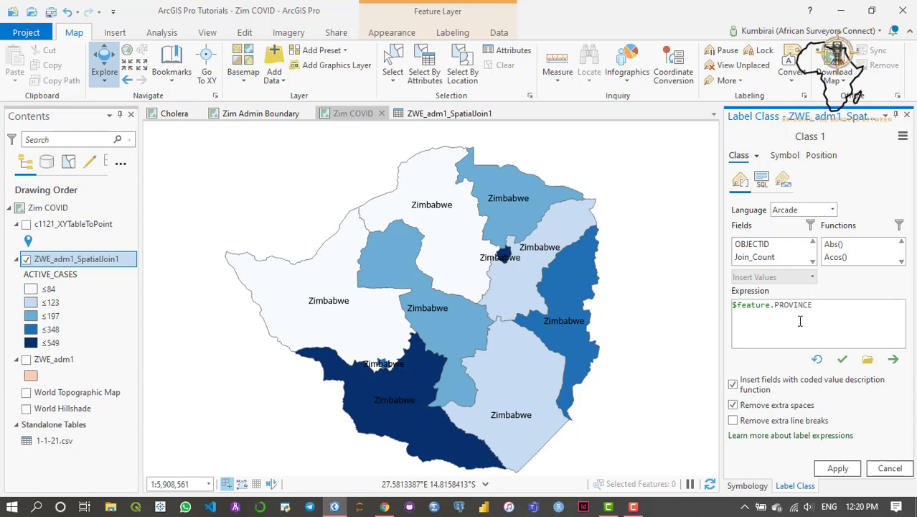
{"action": "left_click", "coordinate": [842, 360]}
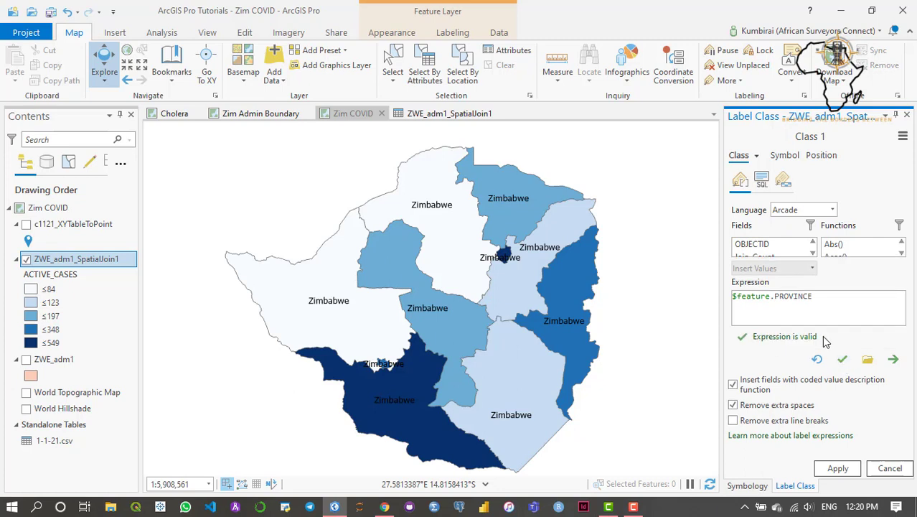
{"action": "left_click", "coordinate": [838, 468]}
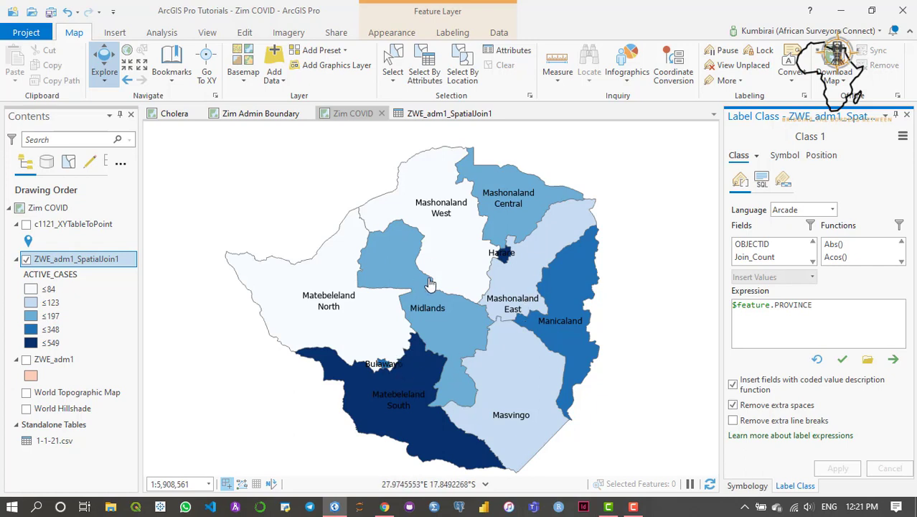
- Clear the label expression and rebuild it by inserting the PROVINCE field from the list of available fields
{"action": "left_click_drag", "start_coordinate": [428, 282], "coordinate": [417, 276]}
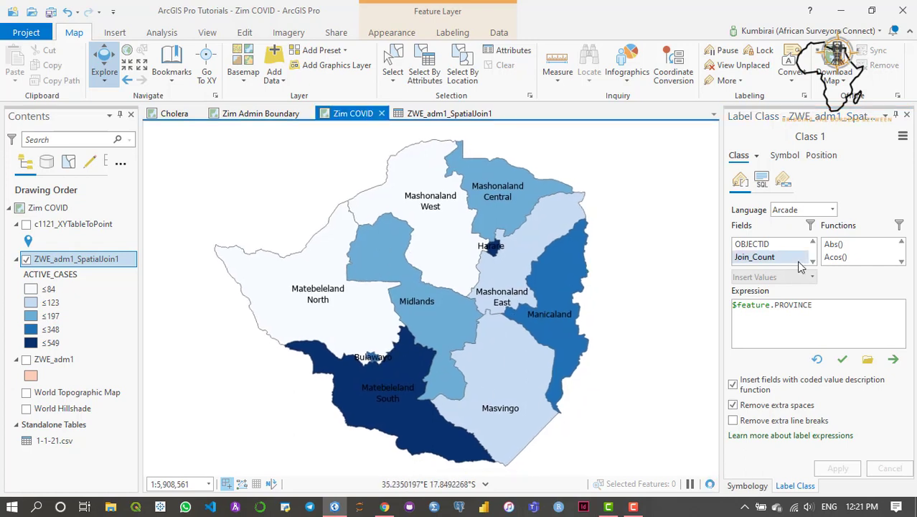
{"action": "scroll", "coordinate": [796, 264], "scroll_direction": "down", "scroll_amount": 4}
{"action": "scroll", "coordinate": [789, 264], "scroll_direction": "up", "scroll_amount": 5}
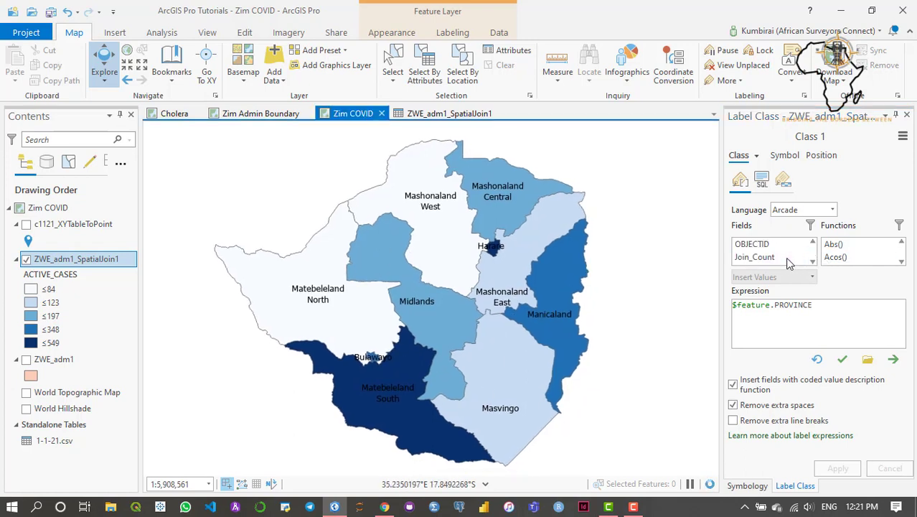
{"action": "left_click", "coordinate": [817, 308]}
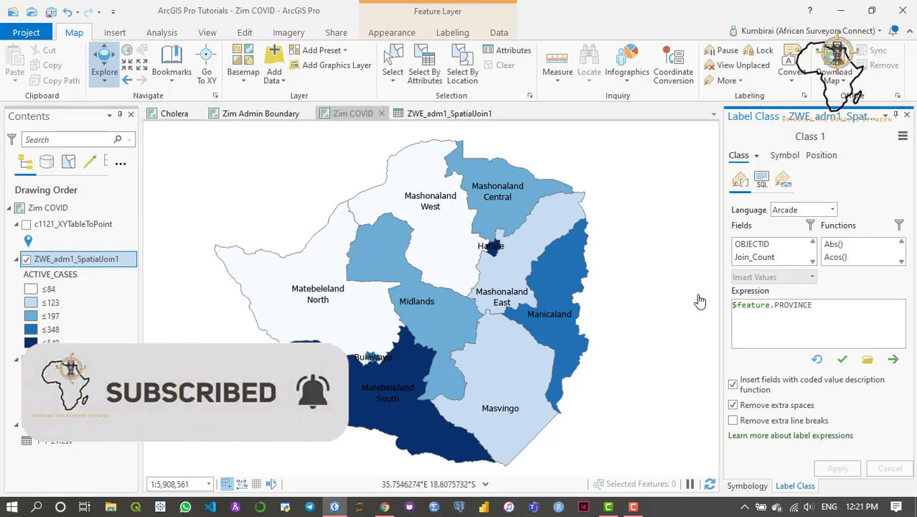
{"action": "left_click_drag", "start_coordinate": [813, 305], "coordinate": [731, 304]}
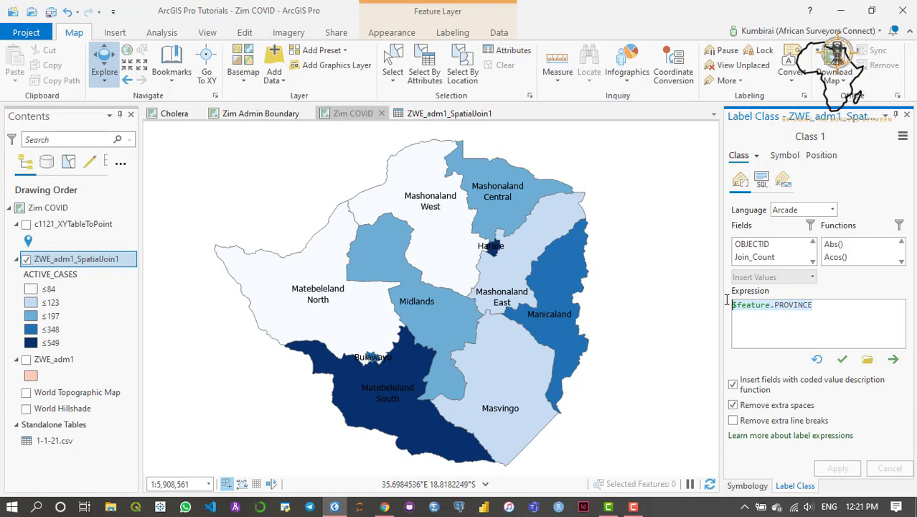
{"action": "key", "text": "BackSpace"}
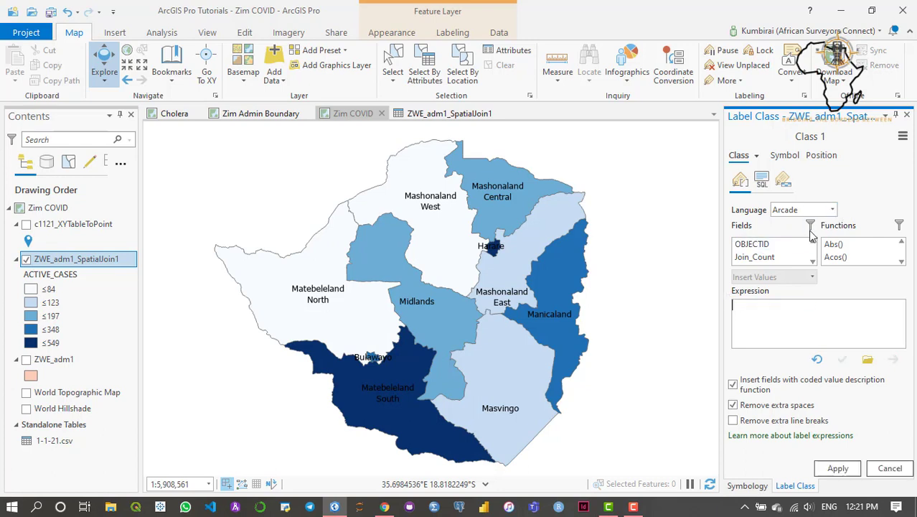
{"action": "scroll", "coordinate": [796, 255], "scroll_direction": "down", "scroll_amount": 3}
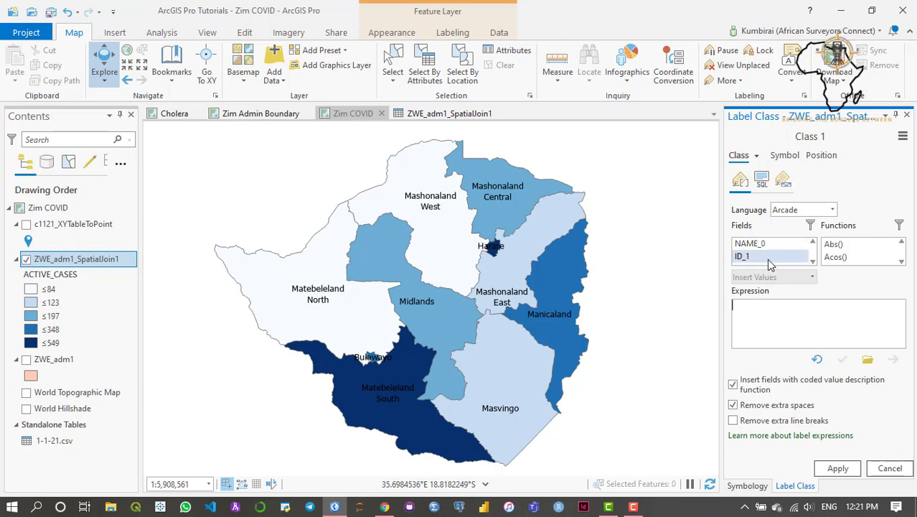
{"action": "scroll", "coordinate": [769, 262], "scroll_direction": "down", "scroll_amount": 10}
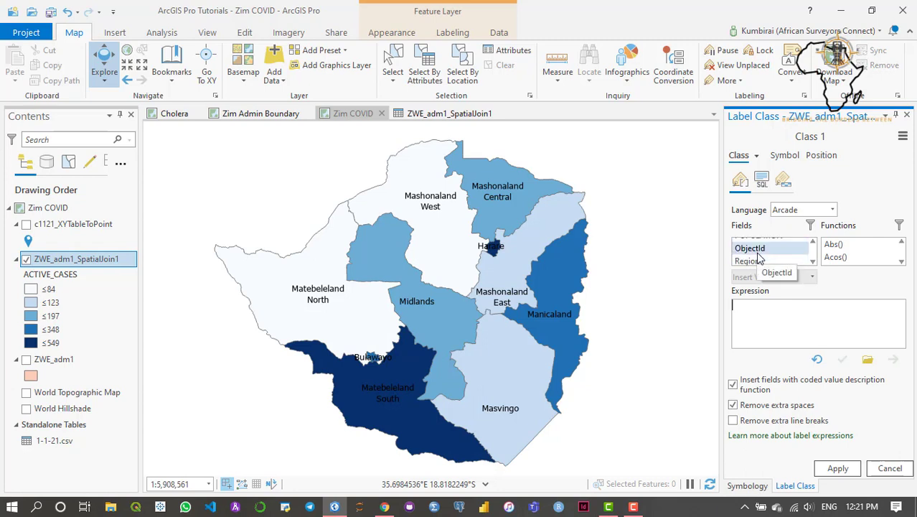
{"action": "scroll", "coordinate": [761, 260], "scroll_direction": "down", "scroll_amount": 6}
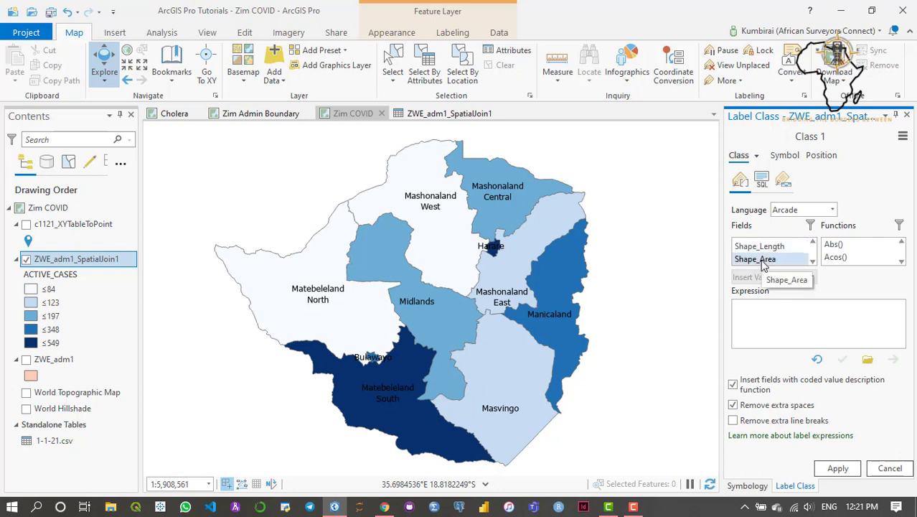
{"action": "scroll", "coordinate": [763, 262], "scroll_direction": "up", "scroll_amount": 3}
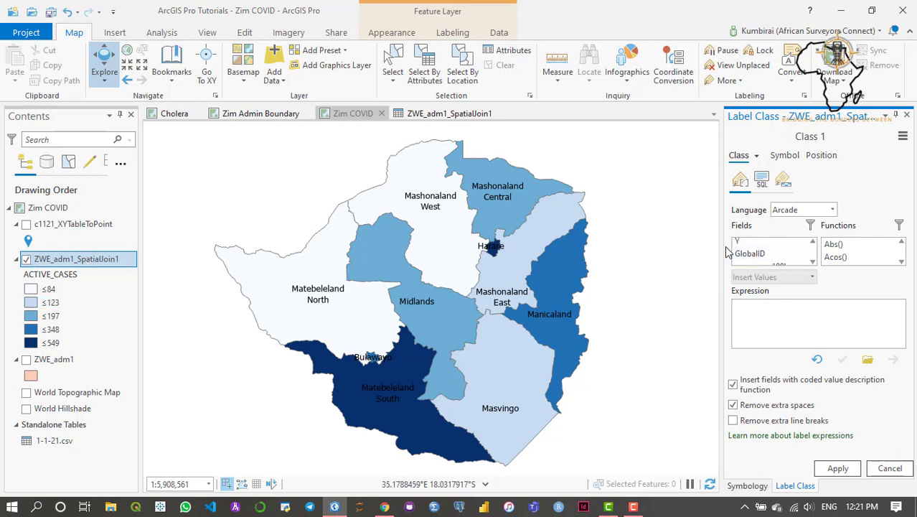
{"action": "scroll", "coordinate": [760, 257], "scroll_direction": "up", "scroll_amount": 8}
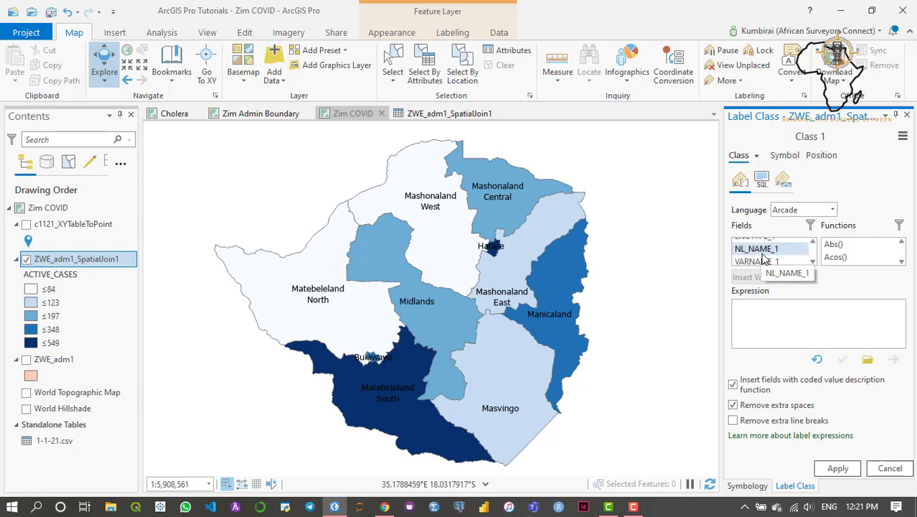
{"action": "scroll", "coordinate": [767, 258], "scroll_direction": "down", "scroll_amount": 2}
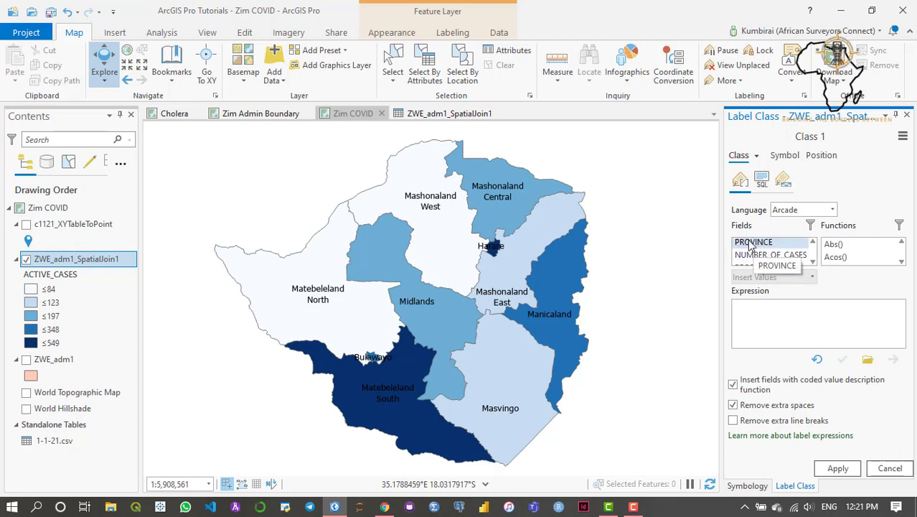
{"action": "double_click", "coordinate": [750, 244]}
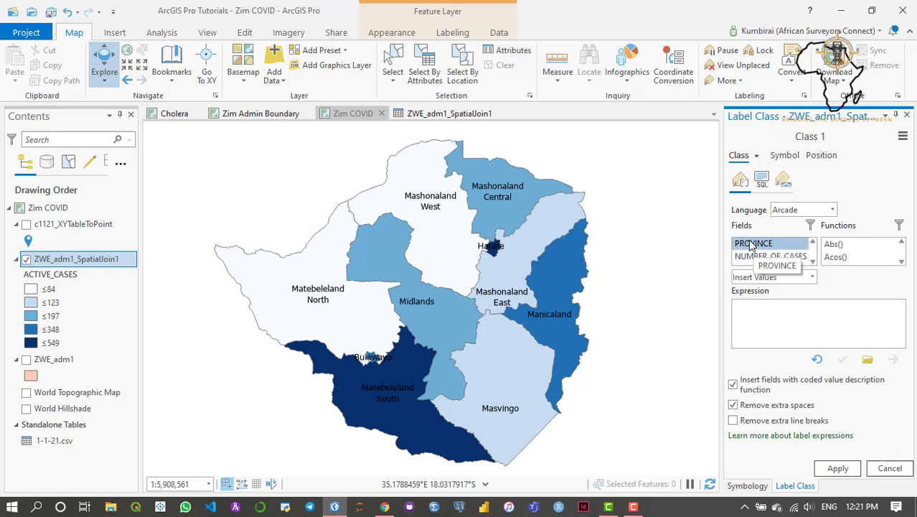
{"action": "left_click", "coordinate": [826, 305]}
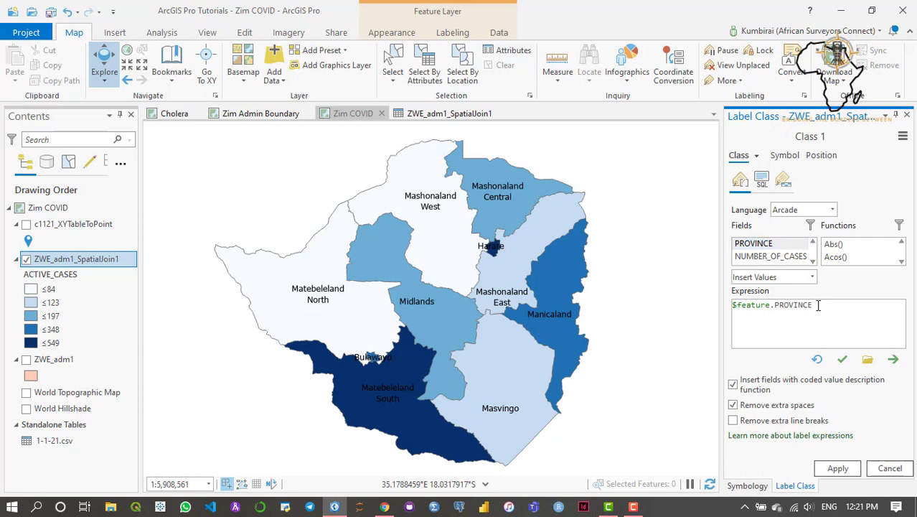
- Replace the label expression with the inserted NUMBER_OF_CASES field, validate it and apply it
{"action": "left_click_drag", "start_coordinate": [819, 305], "coordinate": [729, 305]}
{"action": "key", "text": "Delete"}
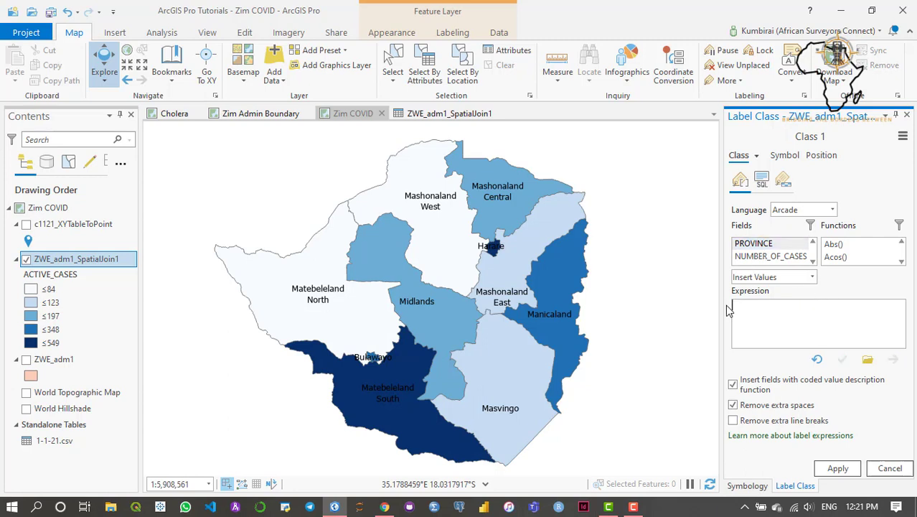
{"action": "left_click", "coordinate": [761, 256]}
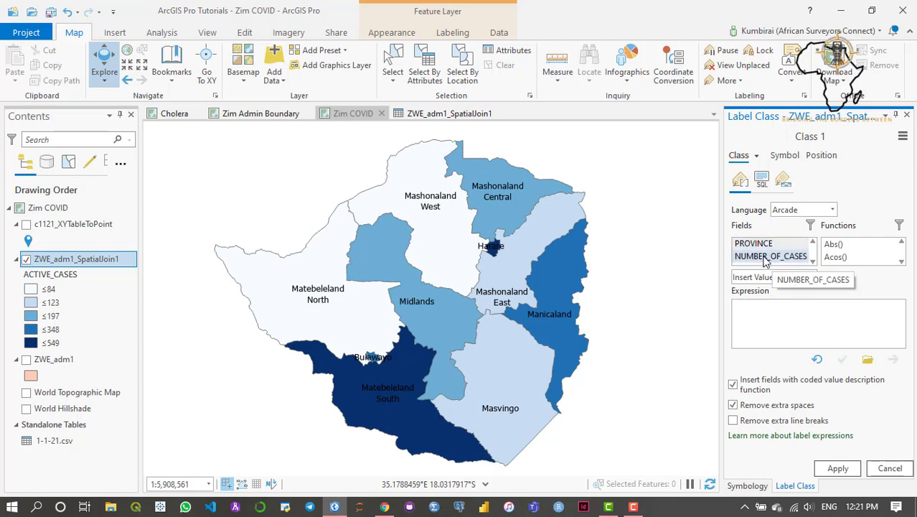
{"action": "double_click", "coordinate": [767, 257]}
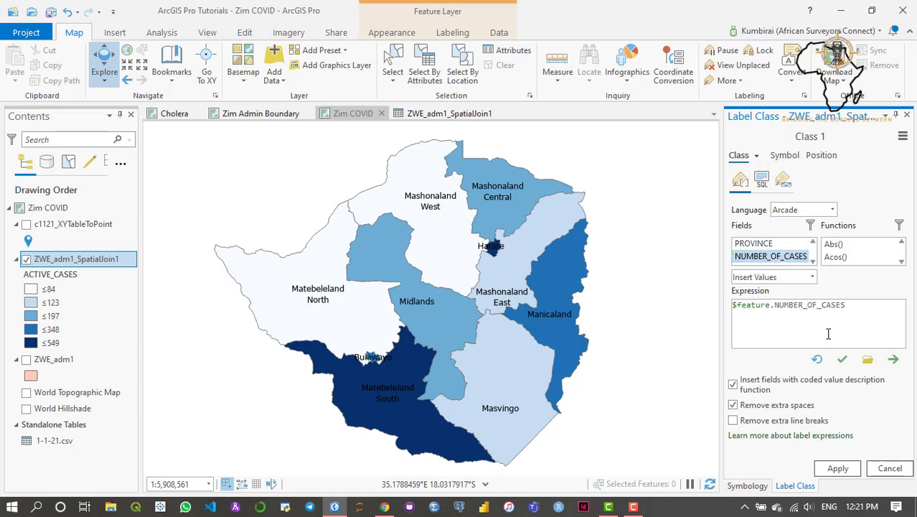
{"action": "left_click", "coordinate": [842, 359]}
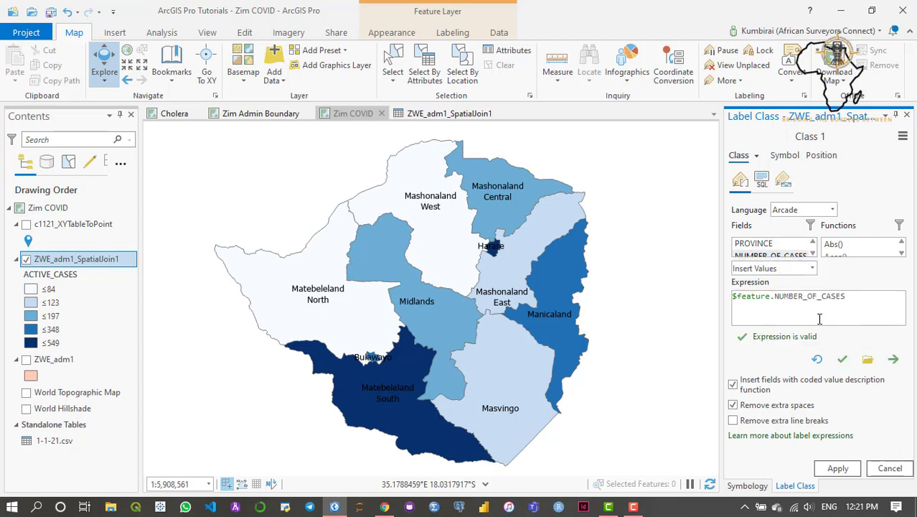
{"action": "left_click", "coordinate": [846, 472]}
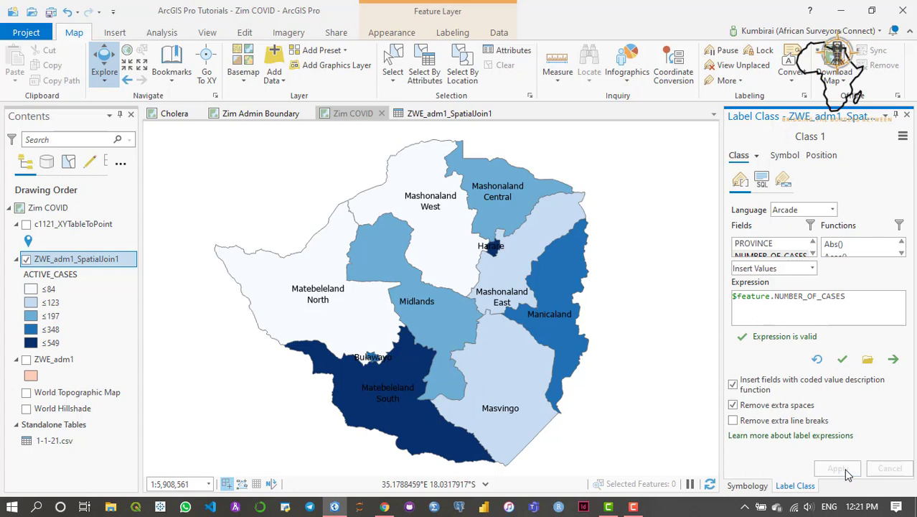